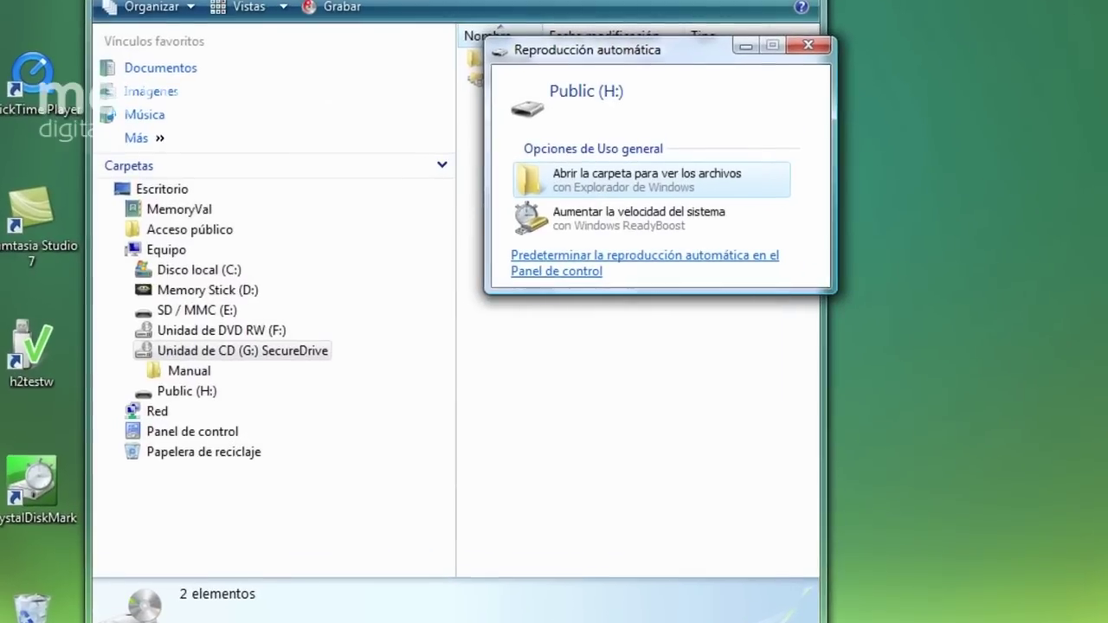
Pick the Windows ReadyBoost speed-up option for Public (H:) in the AutoPlay prompt
drag(627, 52, 427, 110)
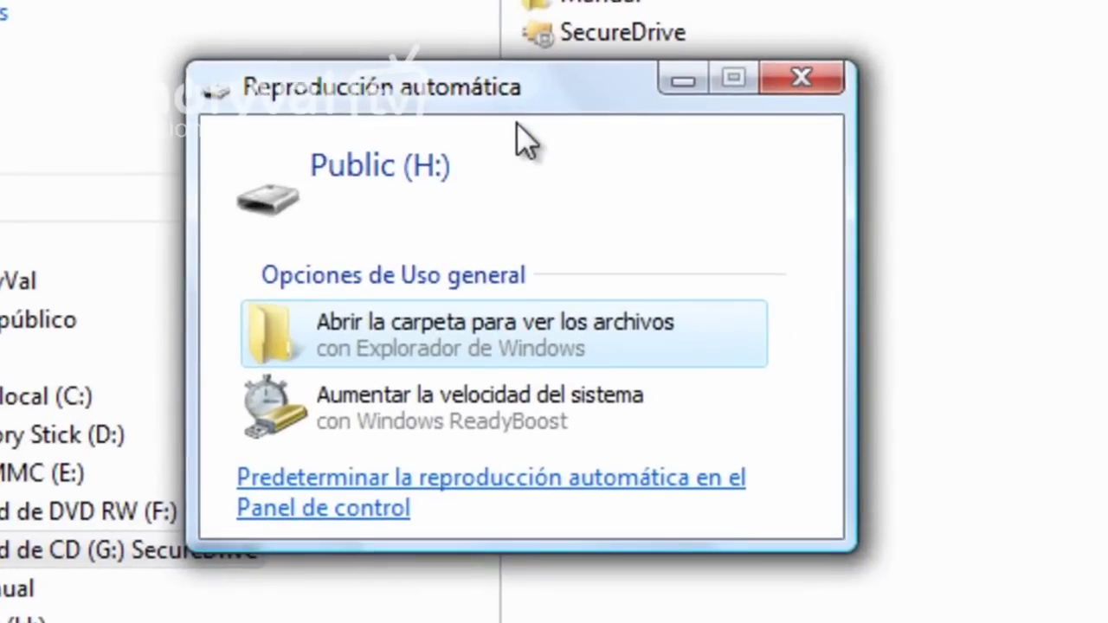
drag(549, 84, 551, 98)
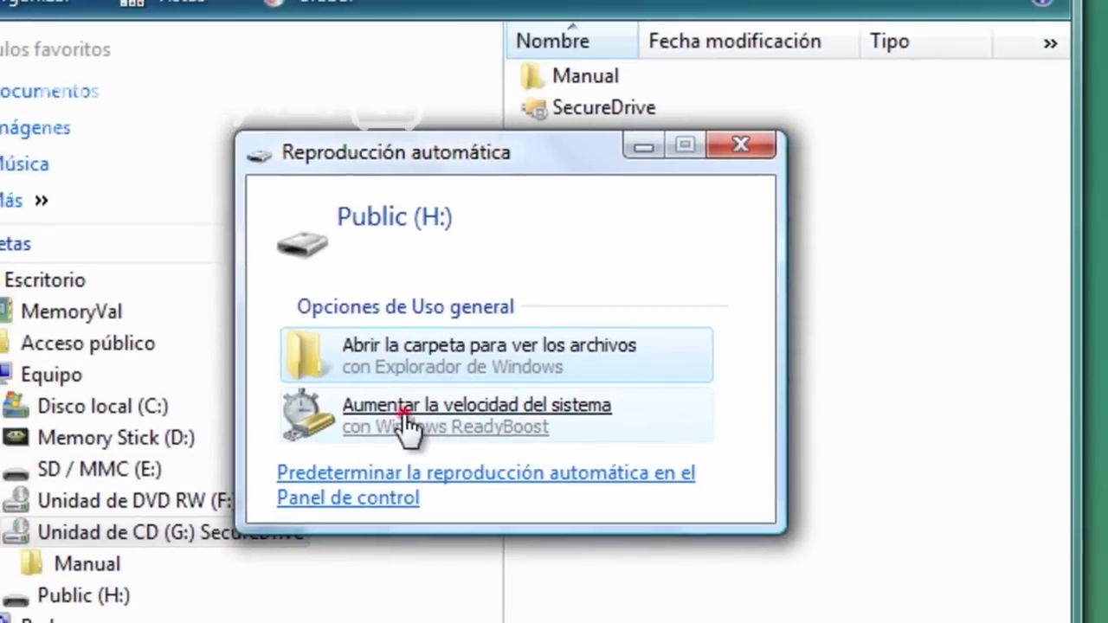
click(424, 411)
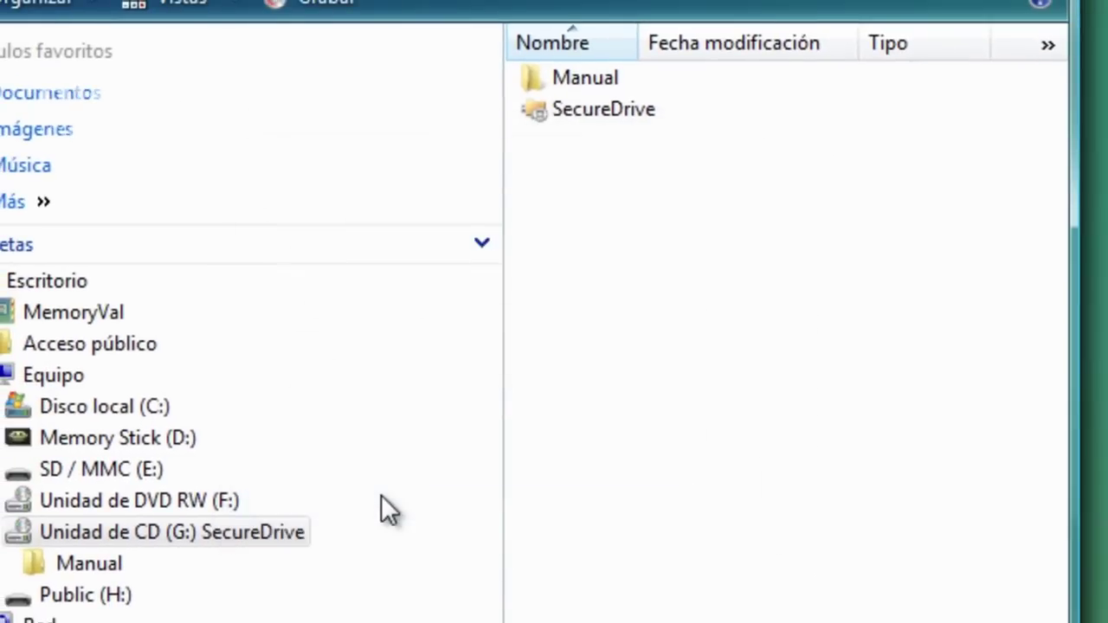
drag(581, 298, 414, 105)
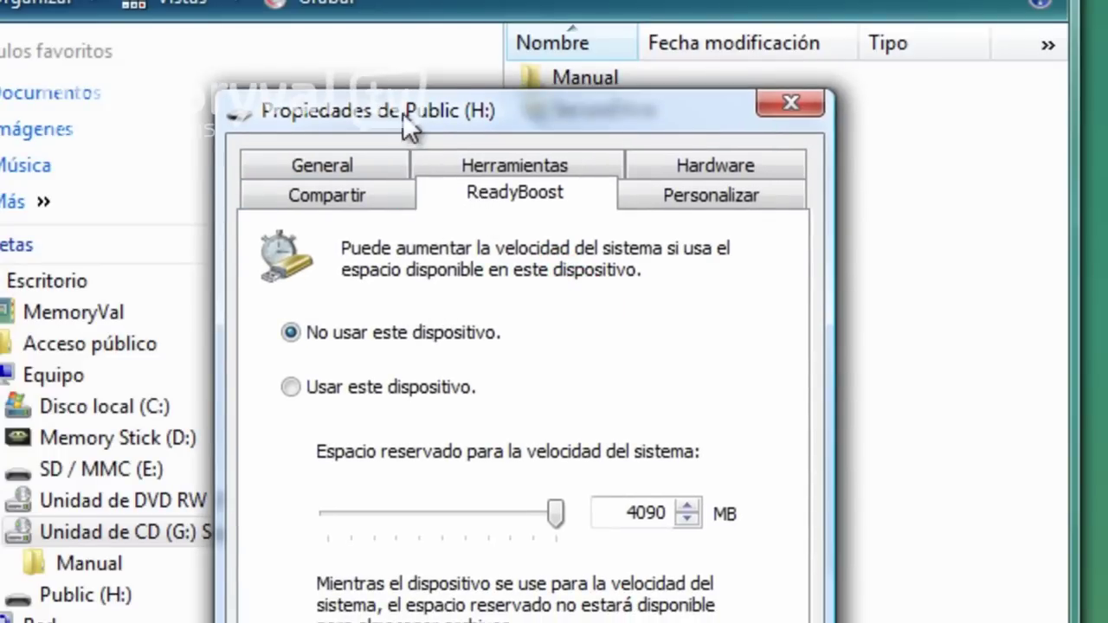
drag(403, 118, 393, 99)
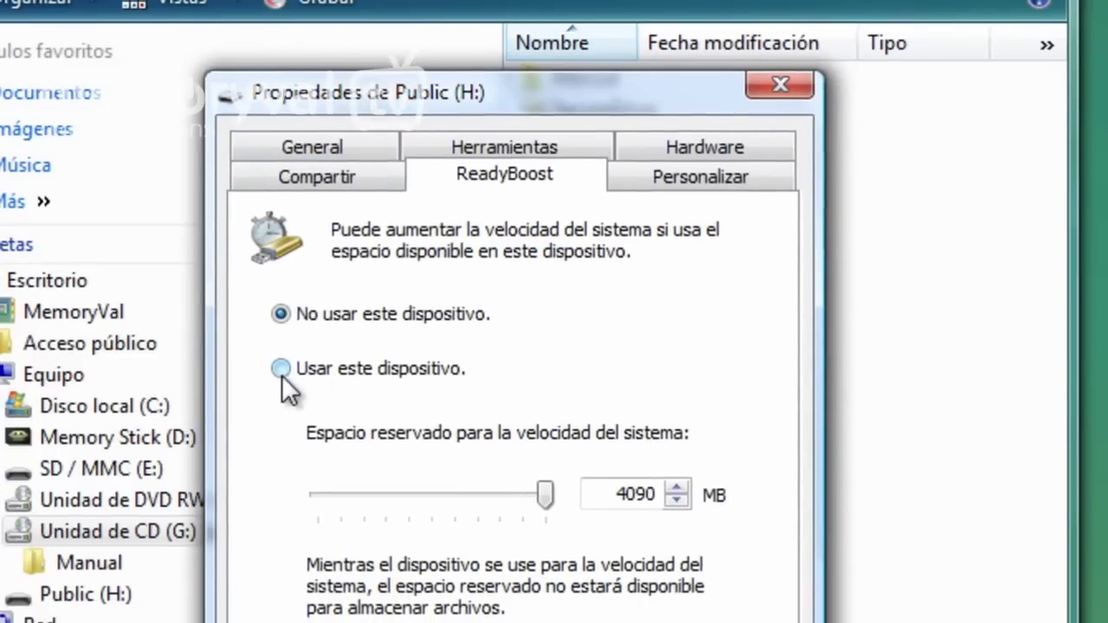
click(282, 372)
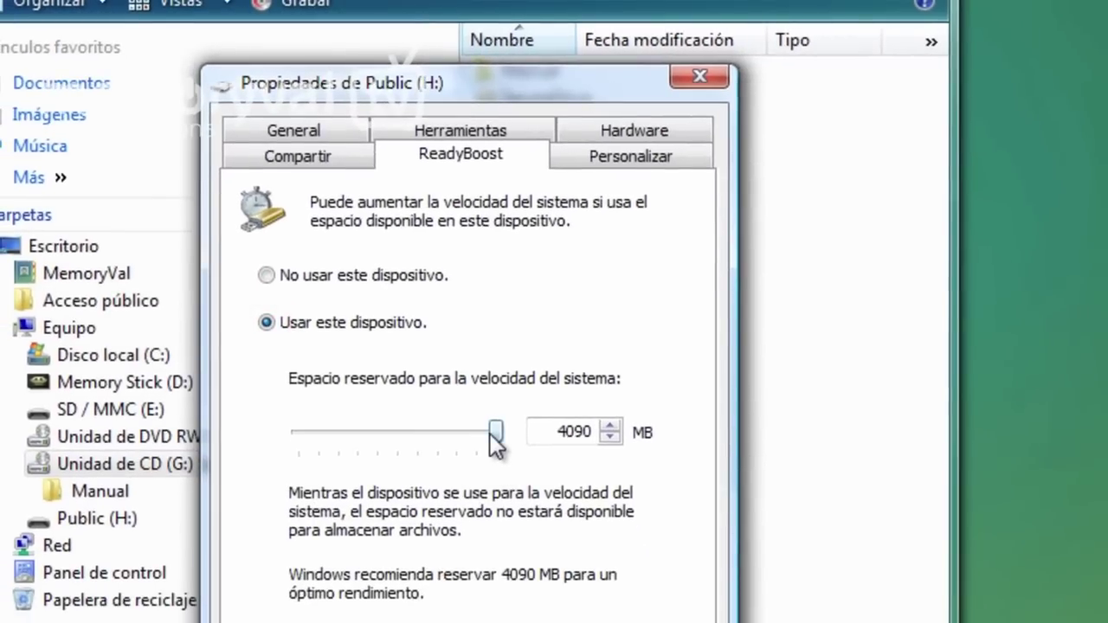
drag(491, 433, 354, 431)
drag(350, 97, 361, 105)
drag(366, 438, 372, 439)
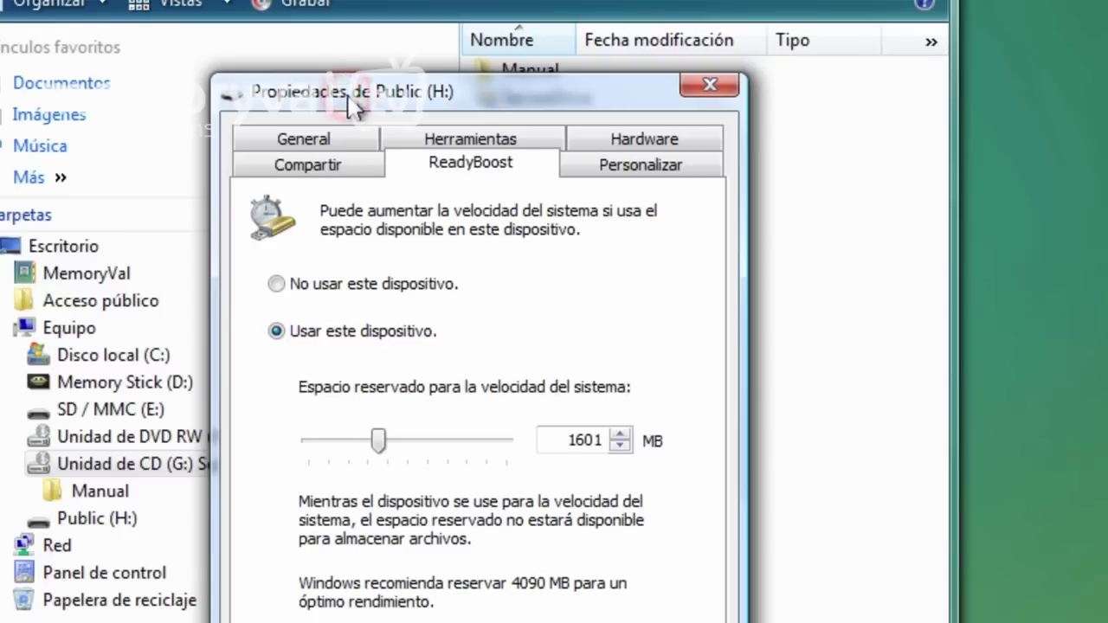
mouse_move(392, 438)
mouse_down()
mouse_move(421, 440)
mouse_move(391, 436)
mouse_up()
drag(363, 97, 360, 90)
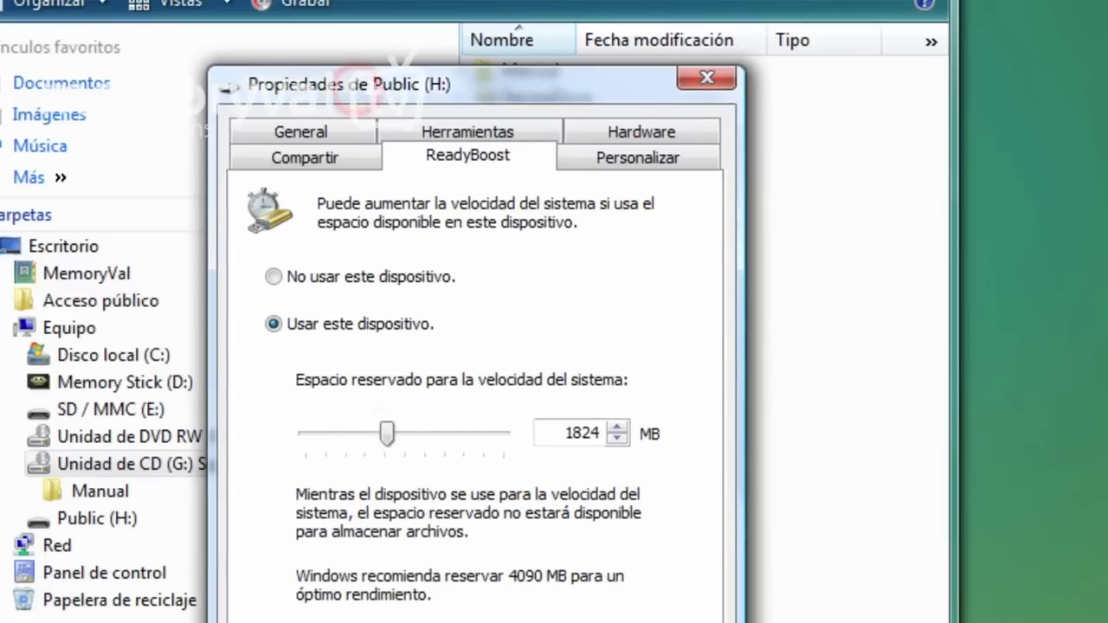
key(Return)
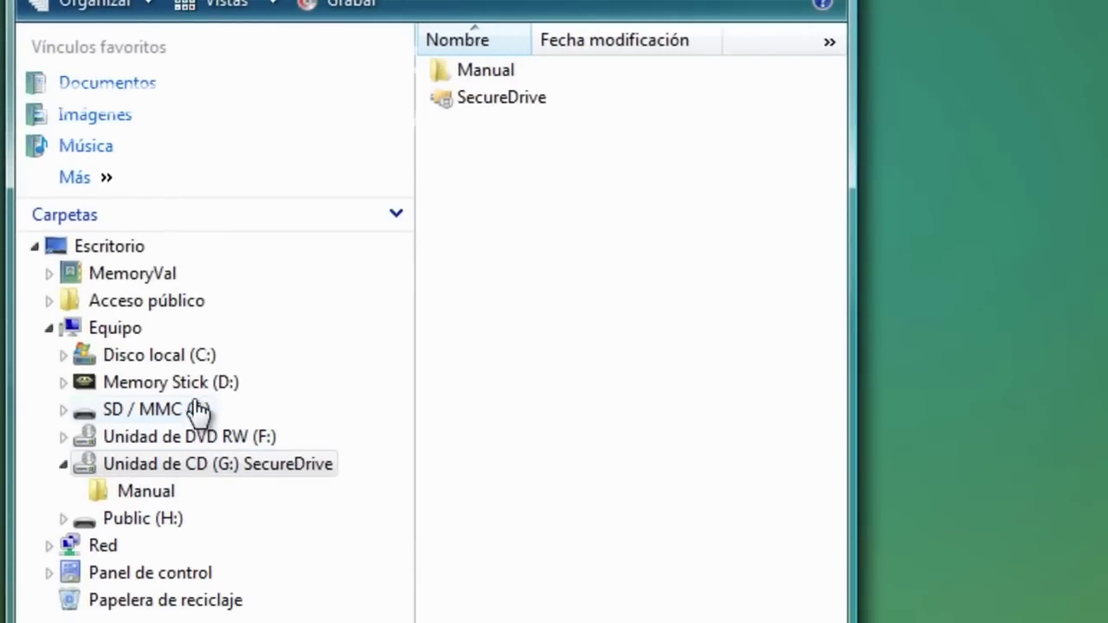
Check Public (H:) properties (empty 14.8 GB FAT32), then launch SecureDrive from drive G:
click(216, 467)
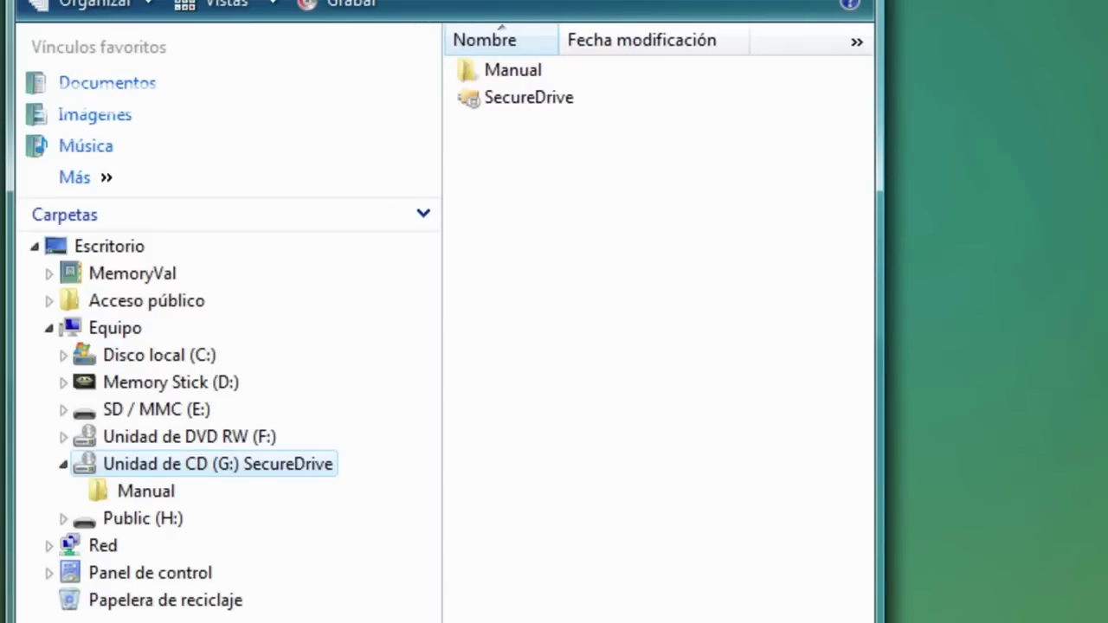
click(160, 521)
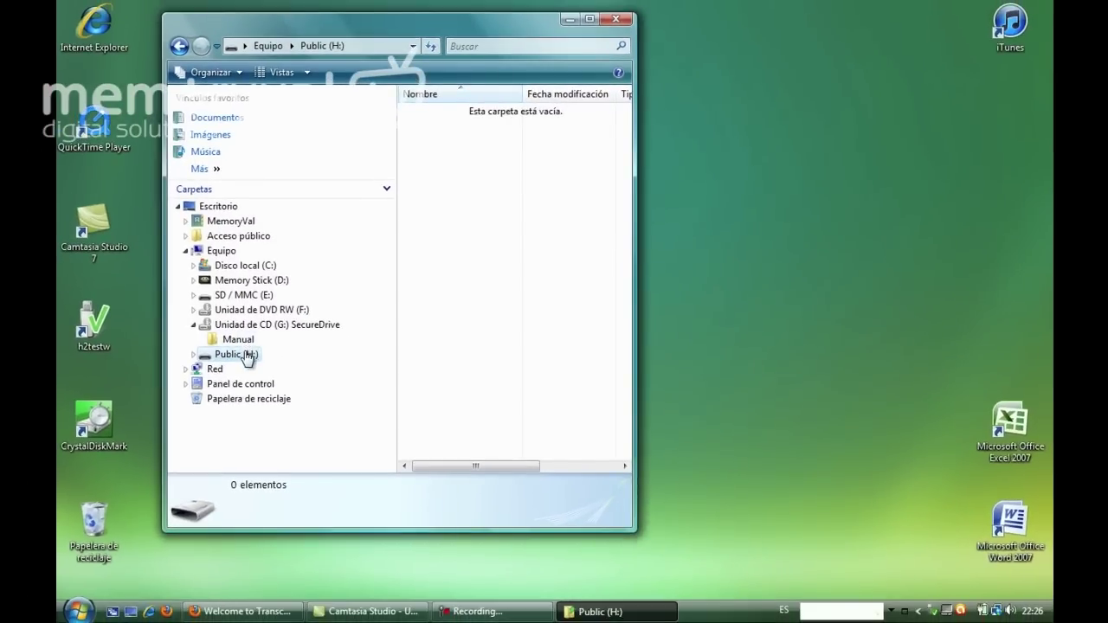
right_click(246, 359)
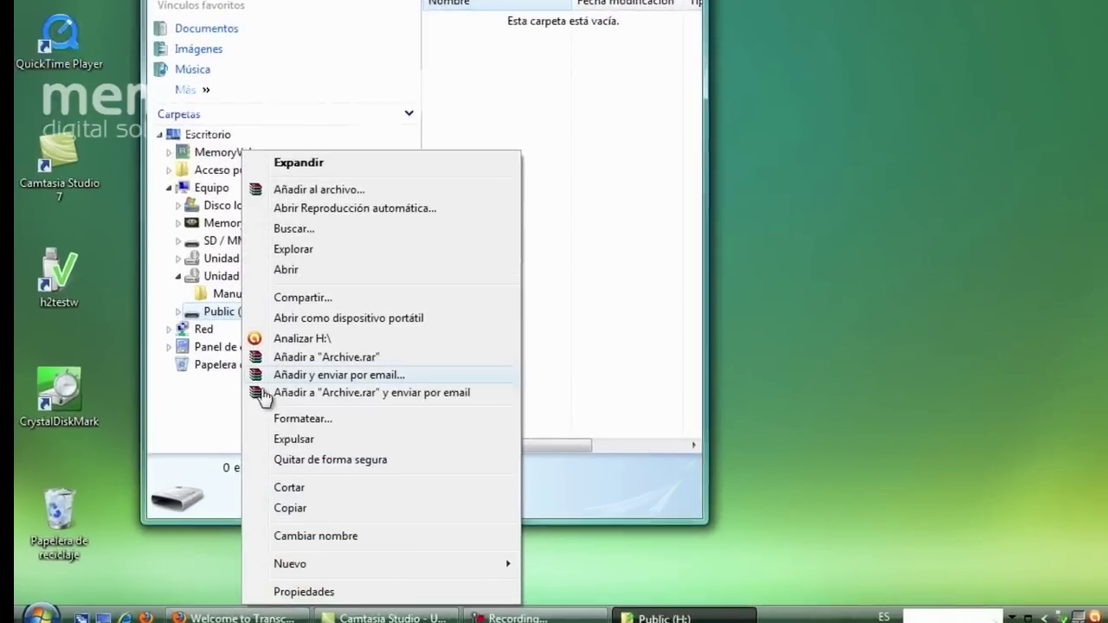
click(298, 588)
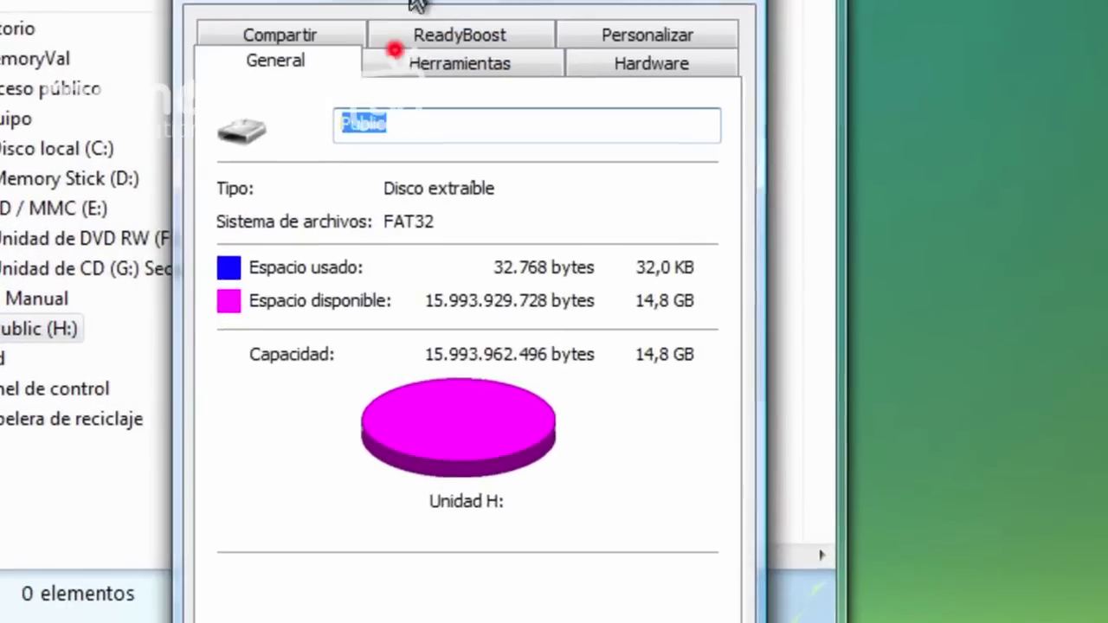
click(743, 2)
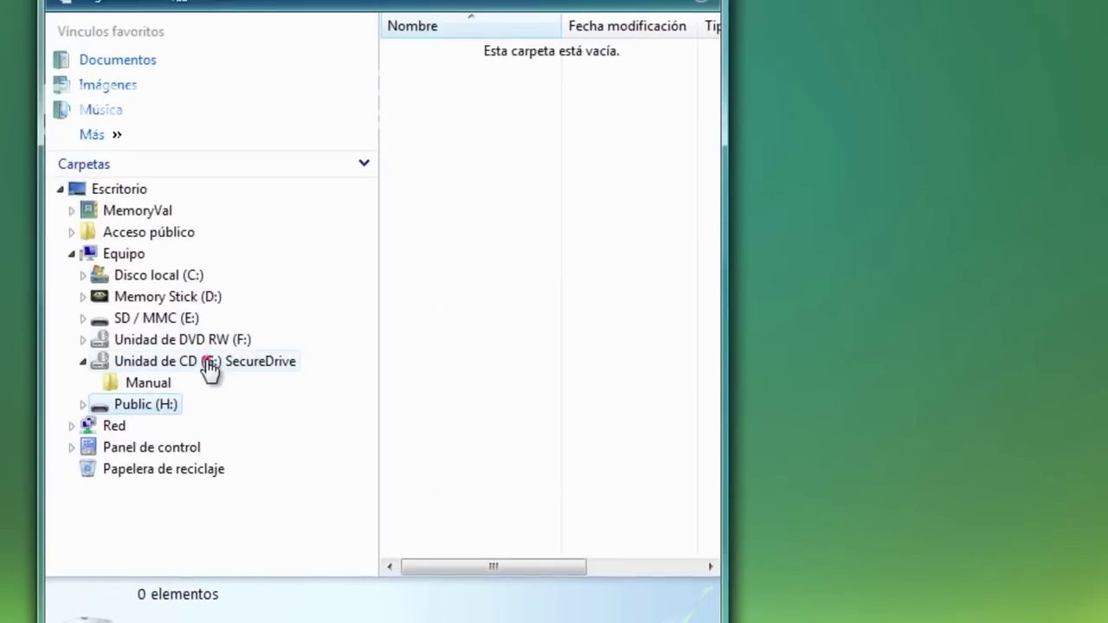
click(210, 364)
double_click(482, 74)
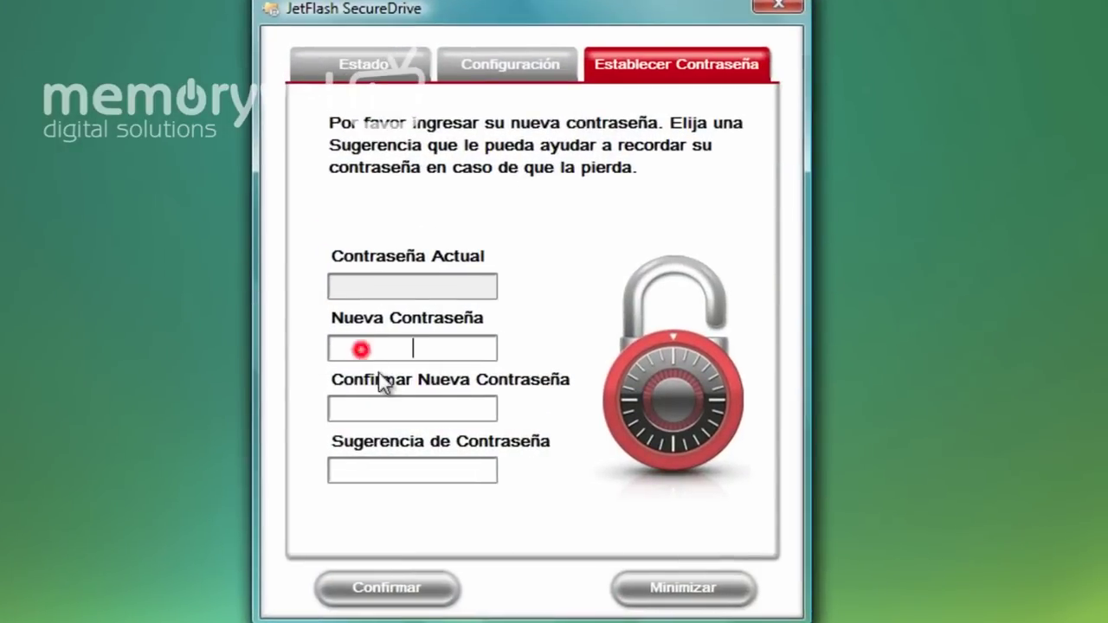
Enter and confirm a new private-zone password with the hint 'mascota'
text(123)
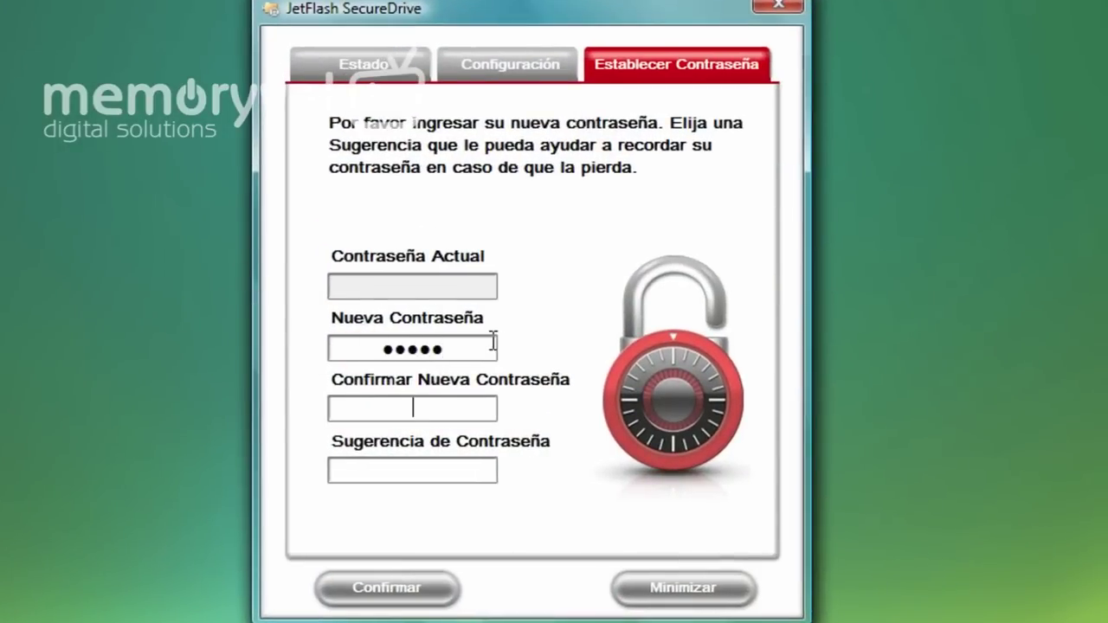
text(1)
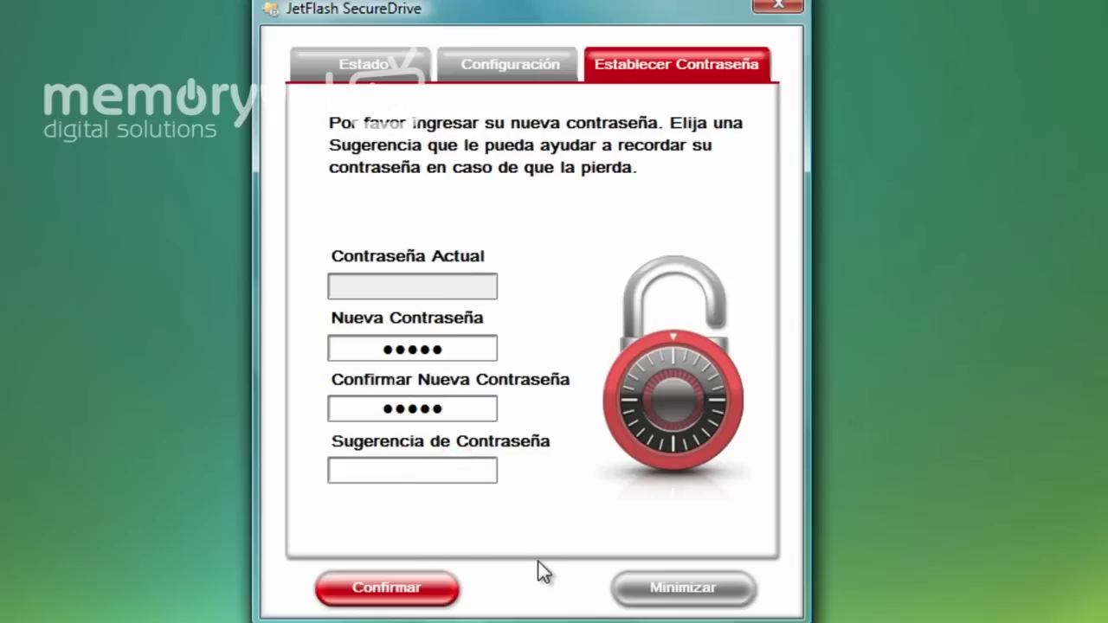
text(mascota)
click(414, 582)
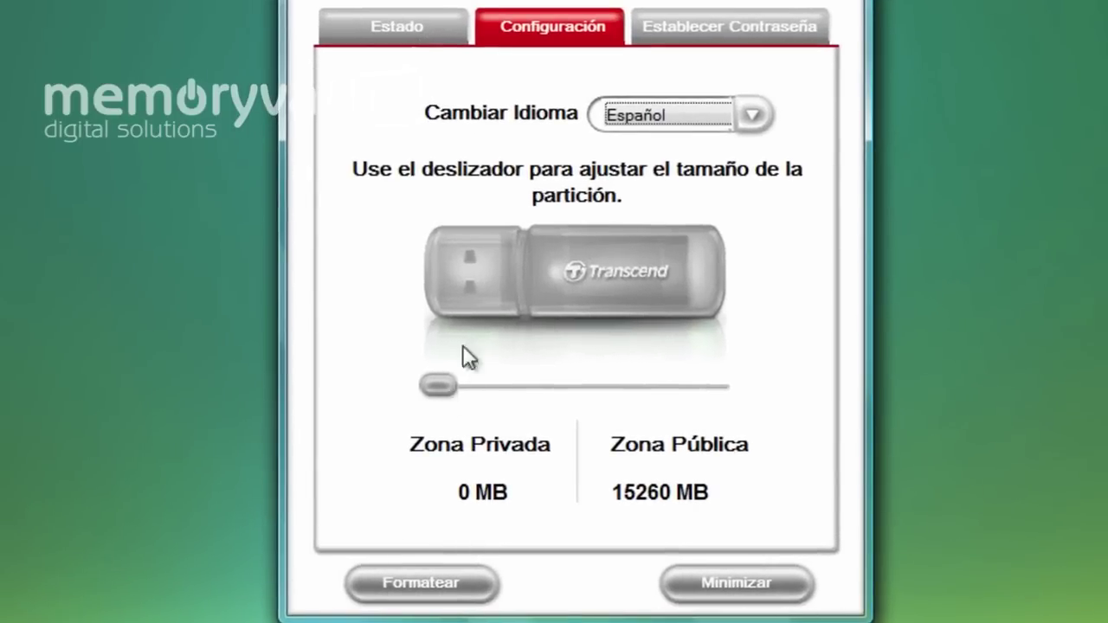
Set a 1983 MB private zone and 13277 MB public zone, then format the drive
drag(440, 386, 570, 377)
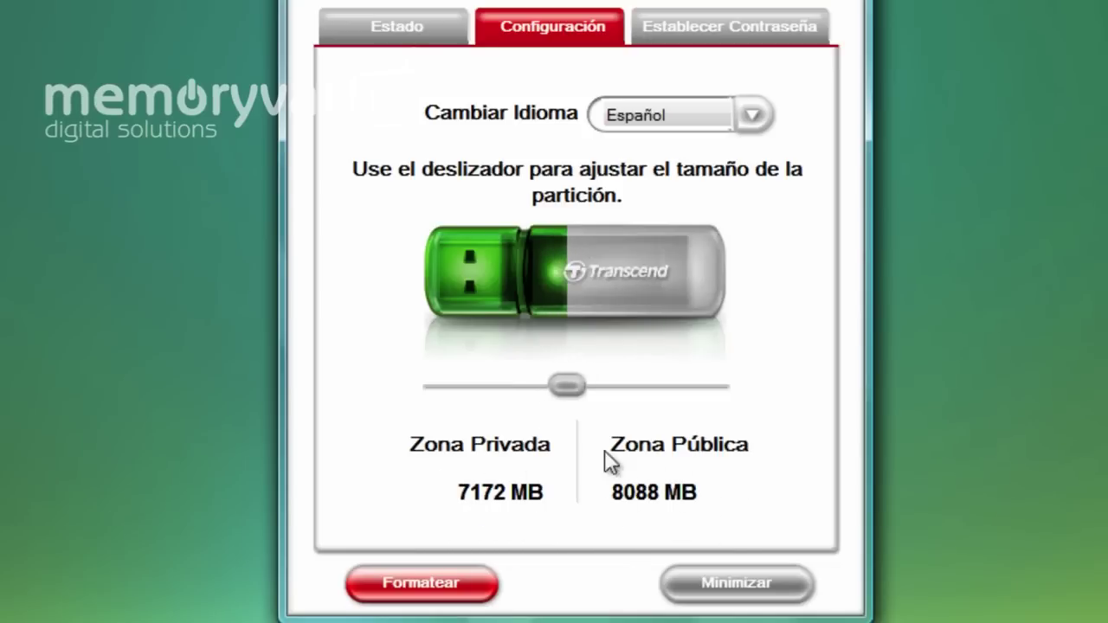
drag(561, 381, 469, 383)
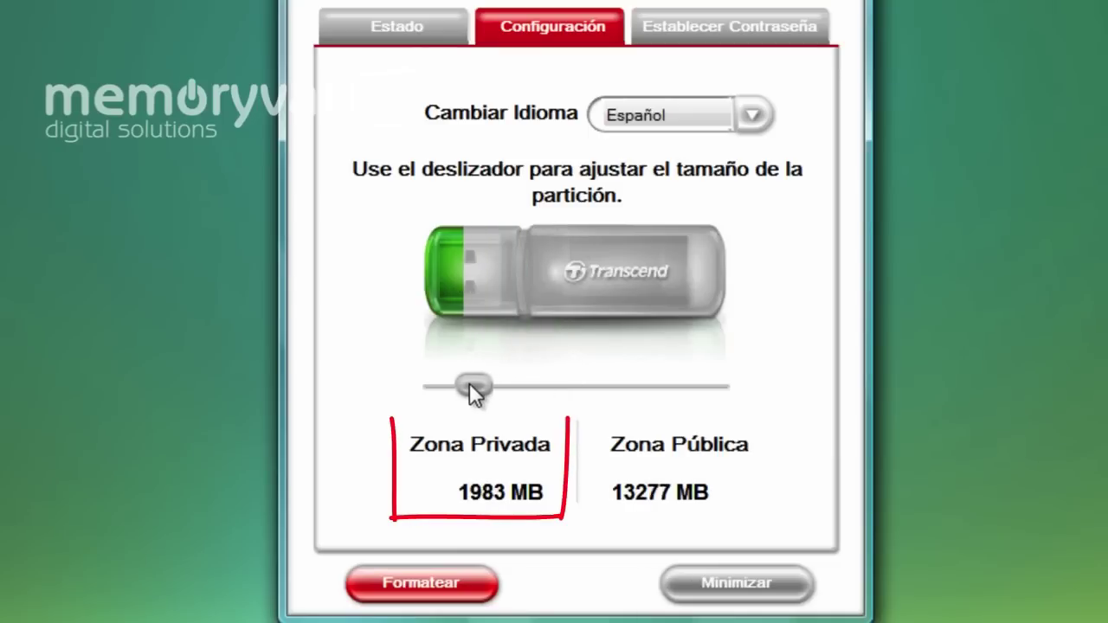
click(437, 586)
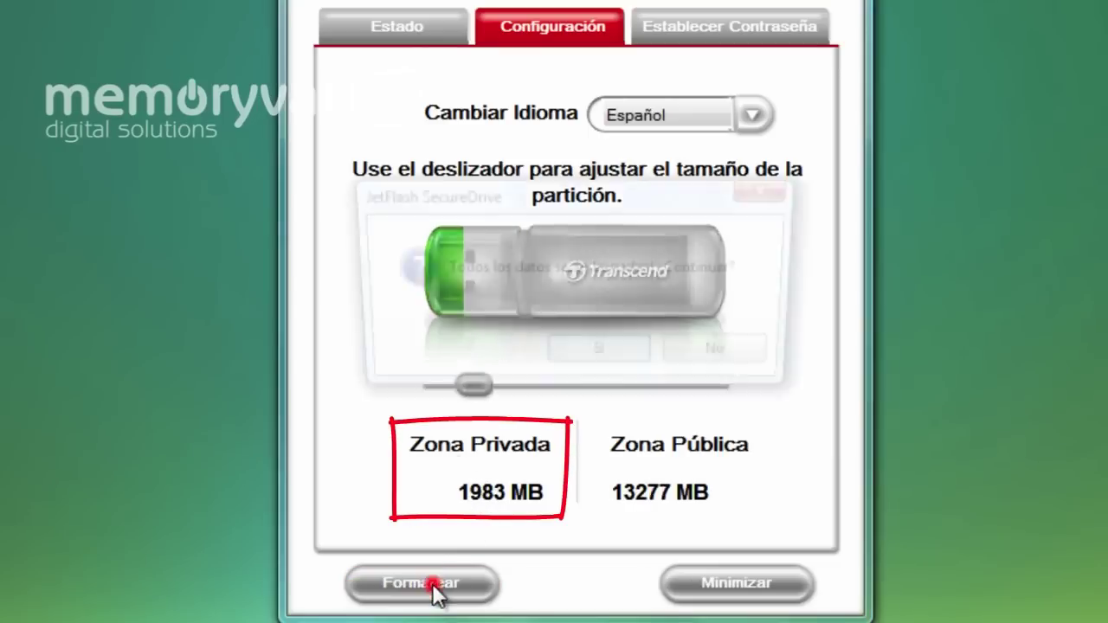
drag(464, 209, 204, 116)
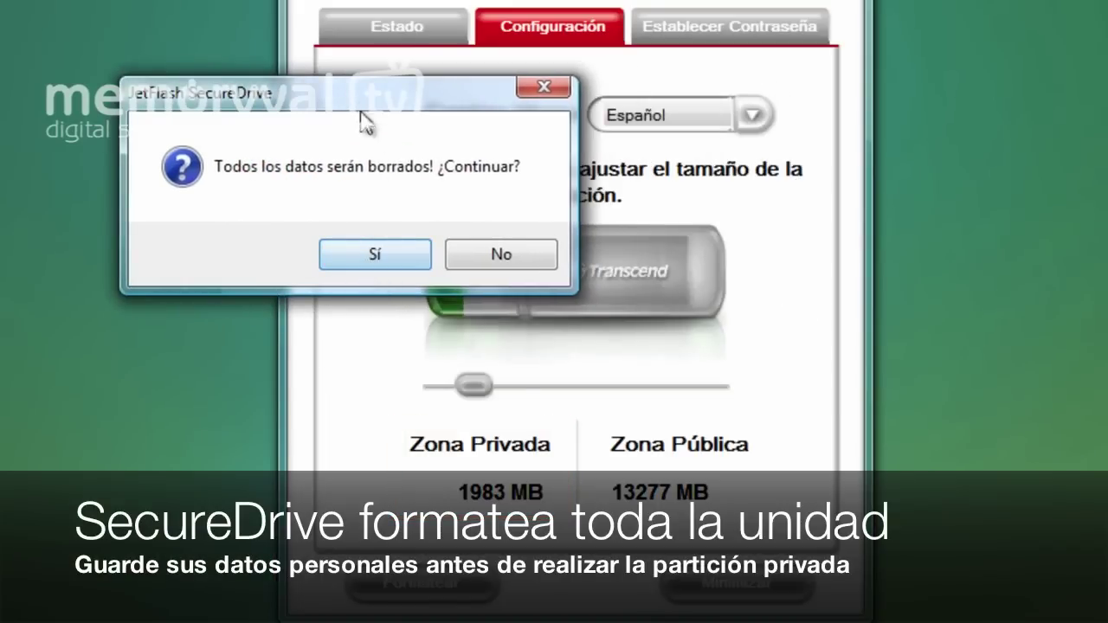
mouse_move(342, 102)
mouse_down()
mouse_move(390, 169)
mouse_move(384, 122)
mouse_up()
click(421, 265)
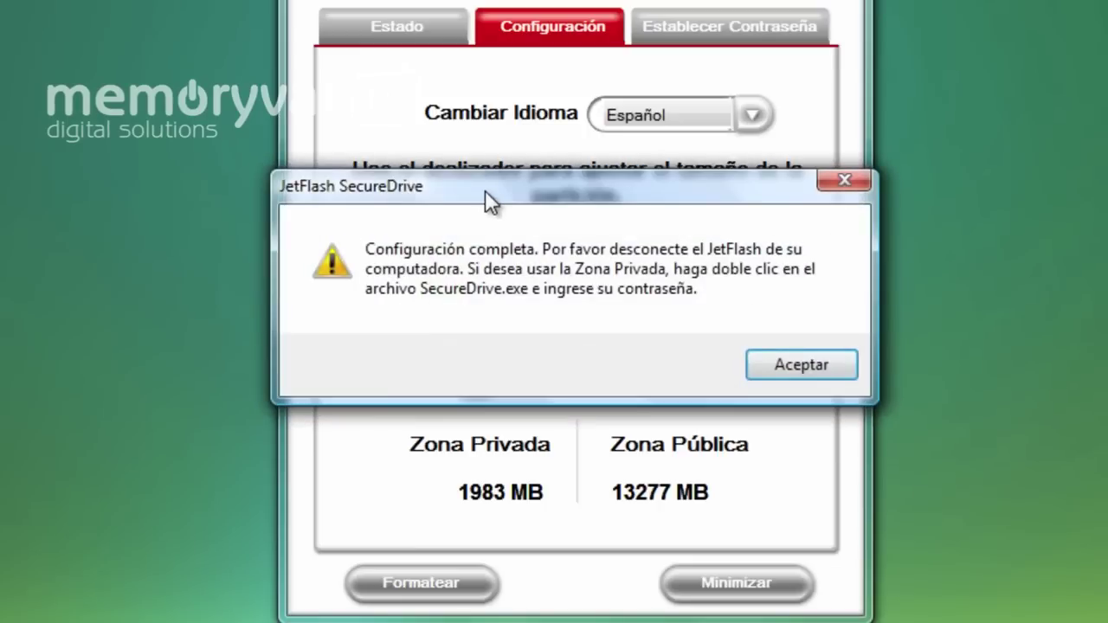
Acknowledge the 'Configuración completa' message and bring the Explorer Equipo window back
drag(485, 192, 296, 26)
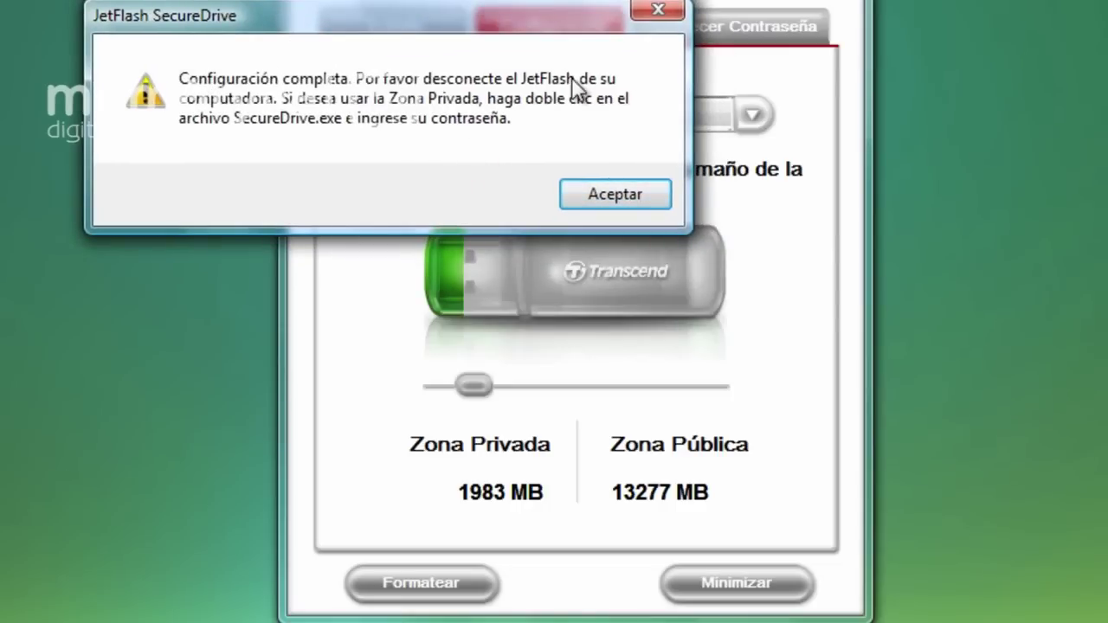
click(608, 192)
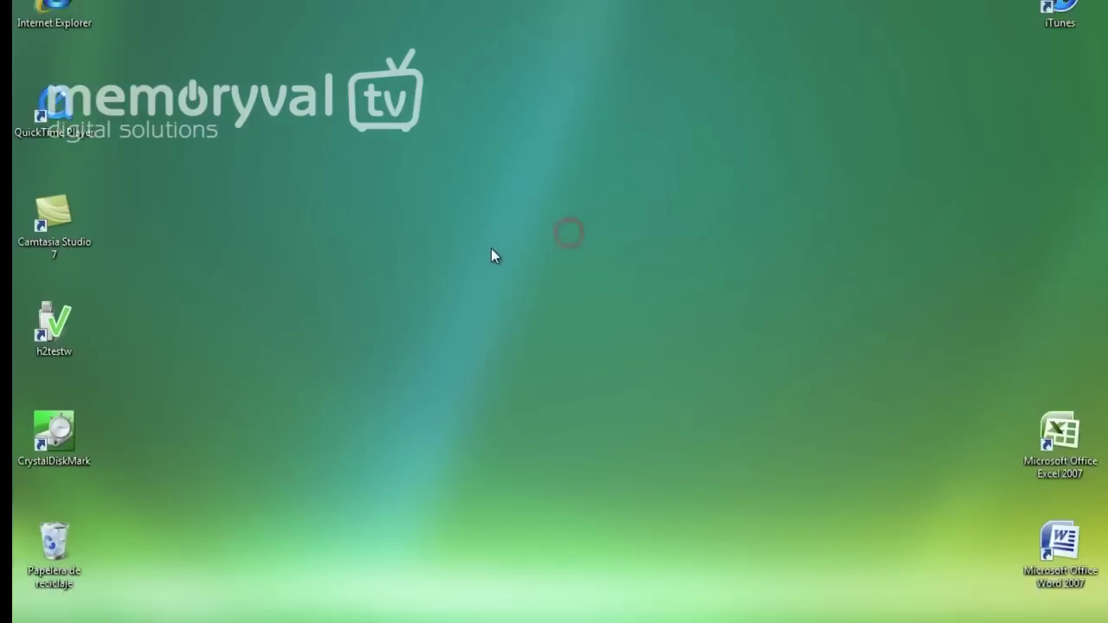
click(616, 612)
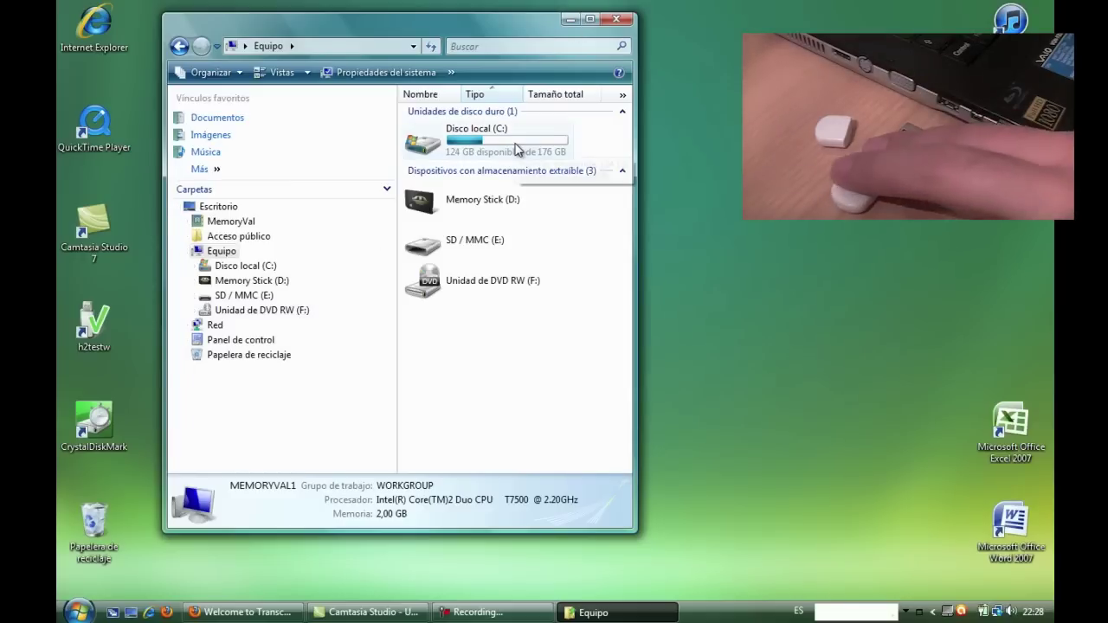
Browse Public (H:), the empty Disco extraíble (I:), then SecureDrive CD (G:) with Manual and SecureDrive
mouse_move(517, 149)
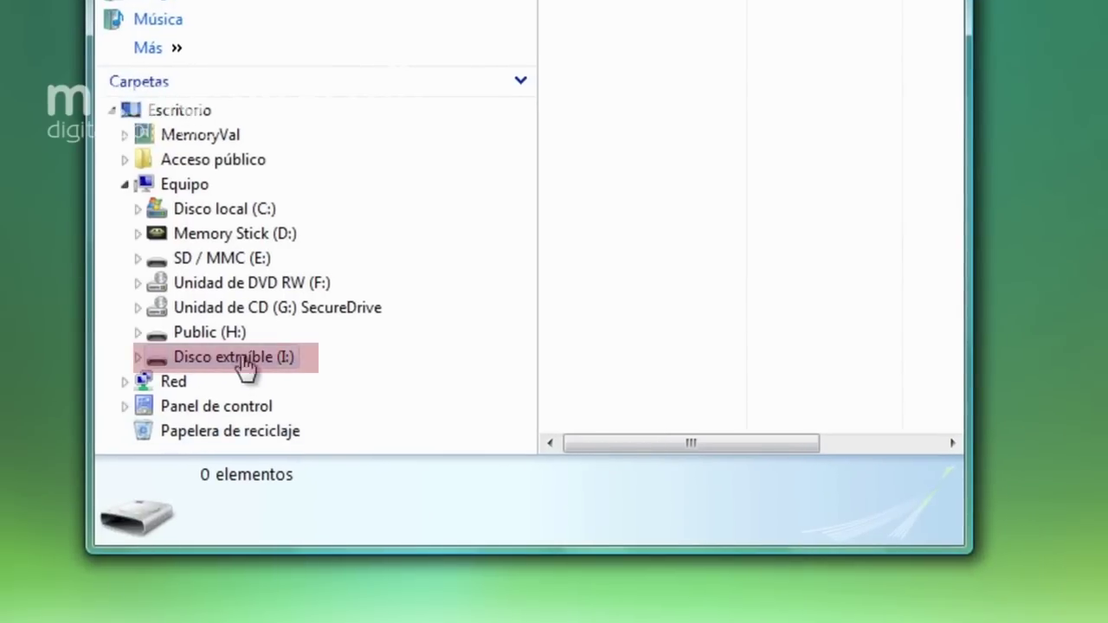
click(228, 337)
click(232, 362)
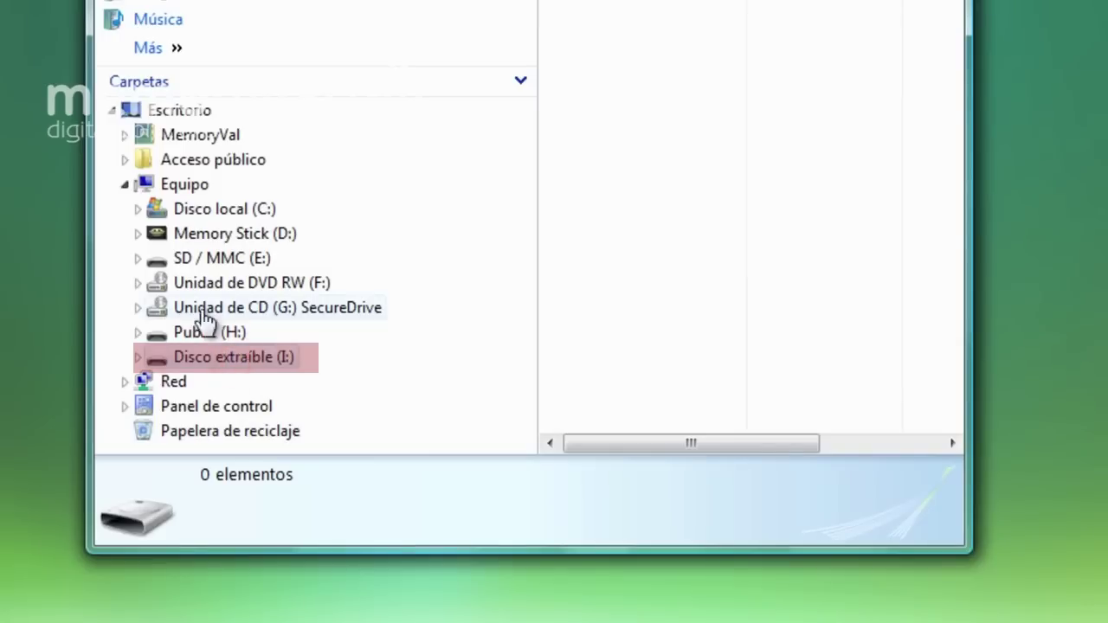
click(248, 309)
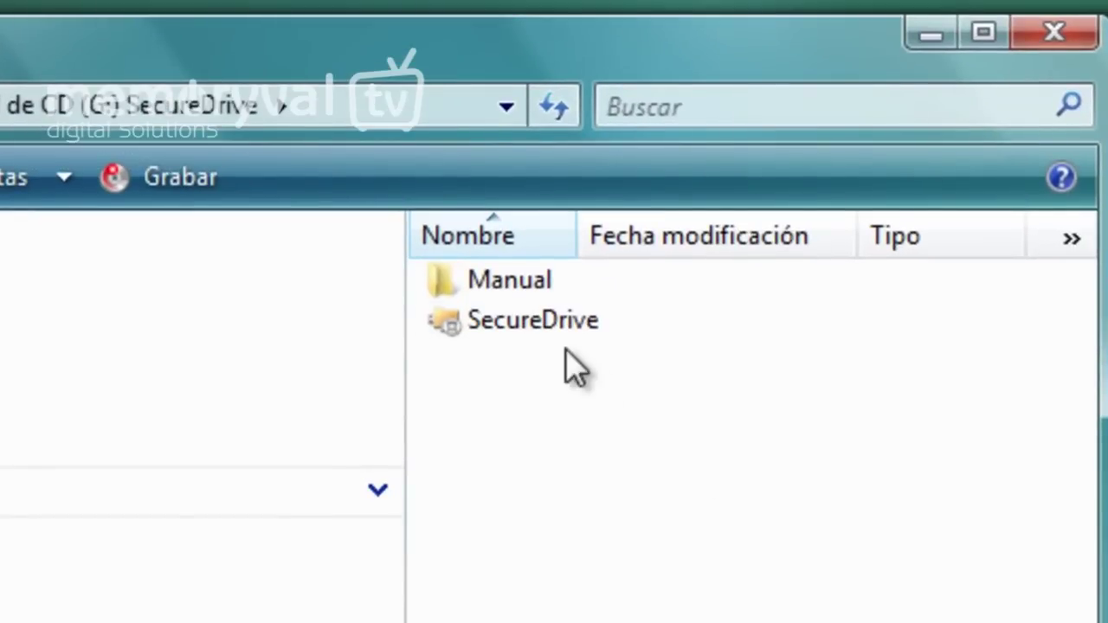
Launch SecureDrive and log in with the password to unlock the private zone
double_click(547, 322)
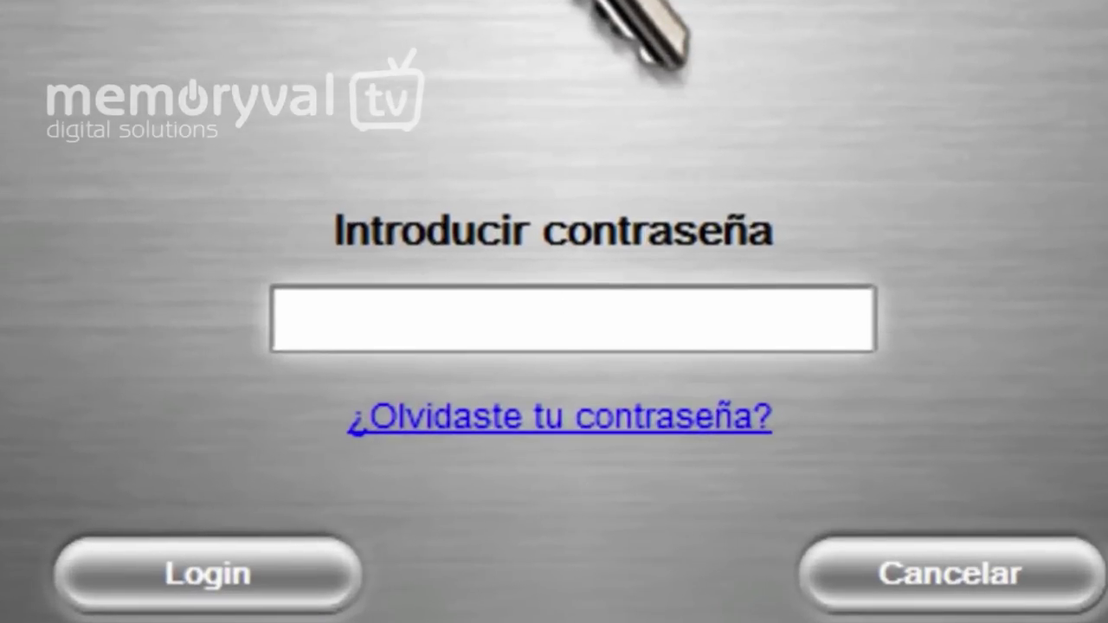
text(*****)
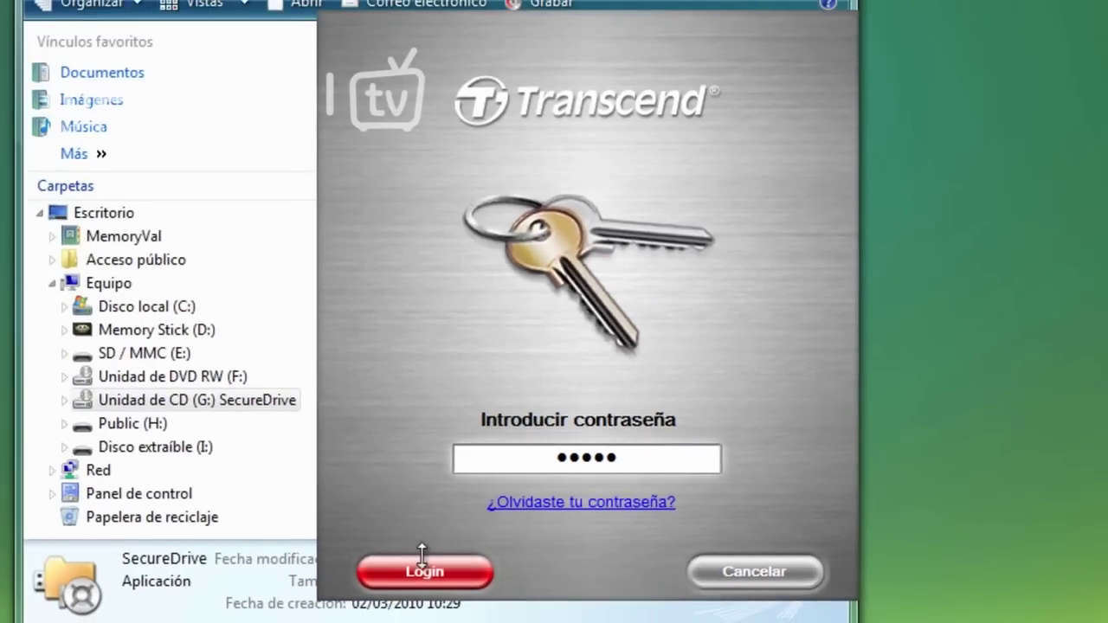
click(460, 567)
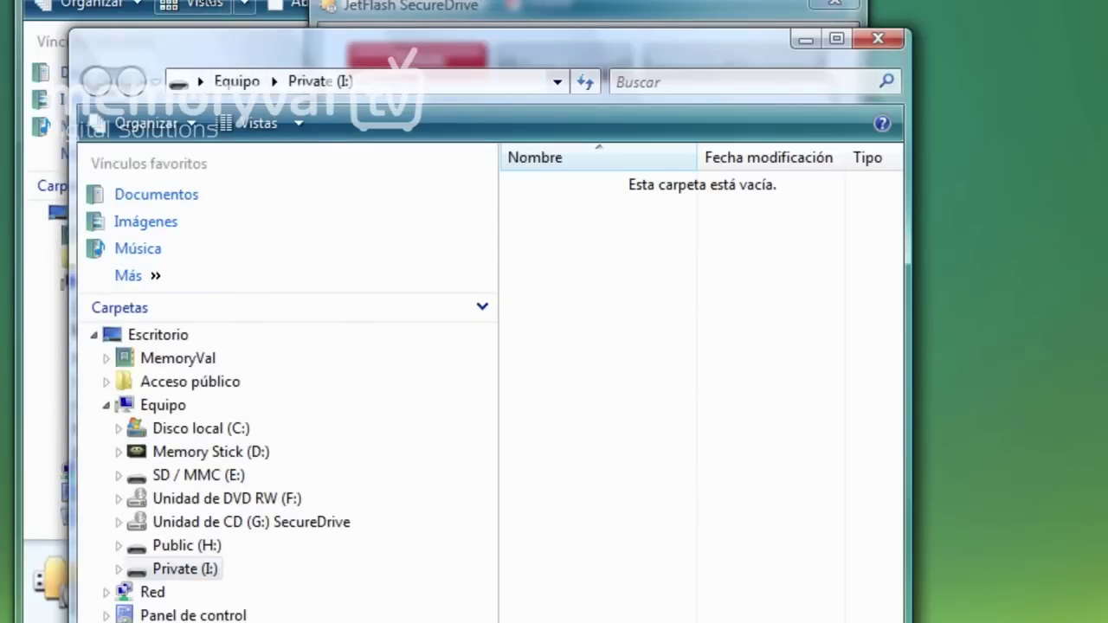
Close the Private (I:) Explorer window and the SecureDrive status window
click(879, 44)
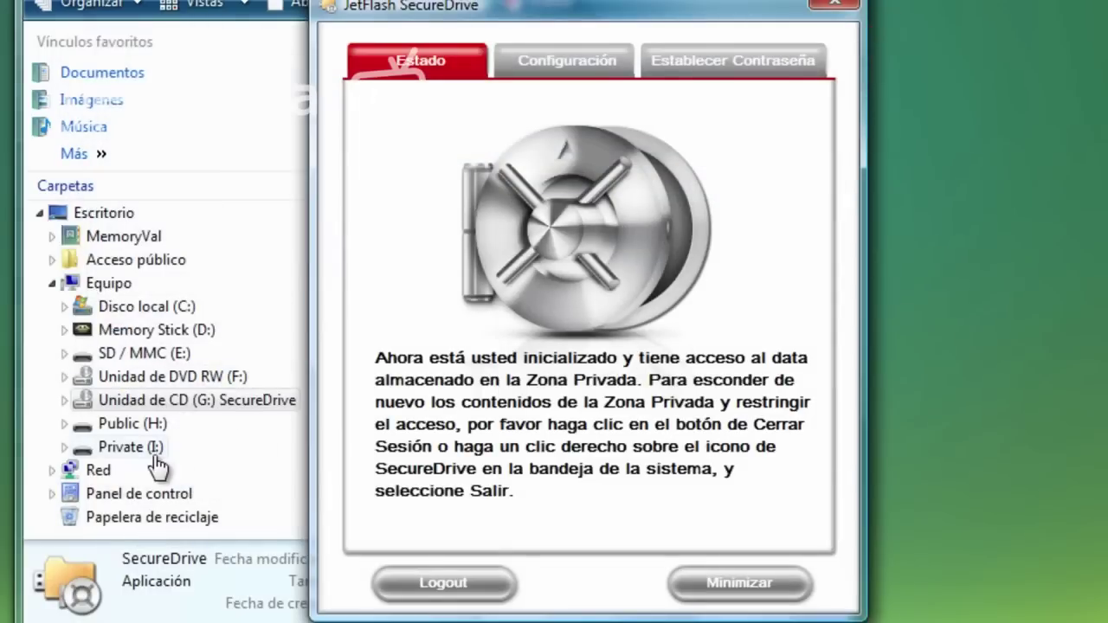
drag(423, 19, 622, 9)
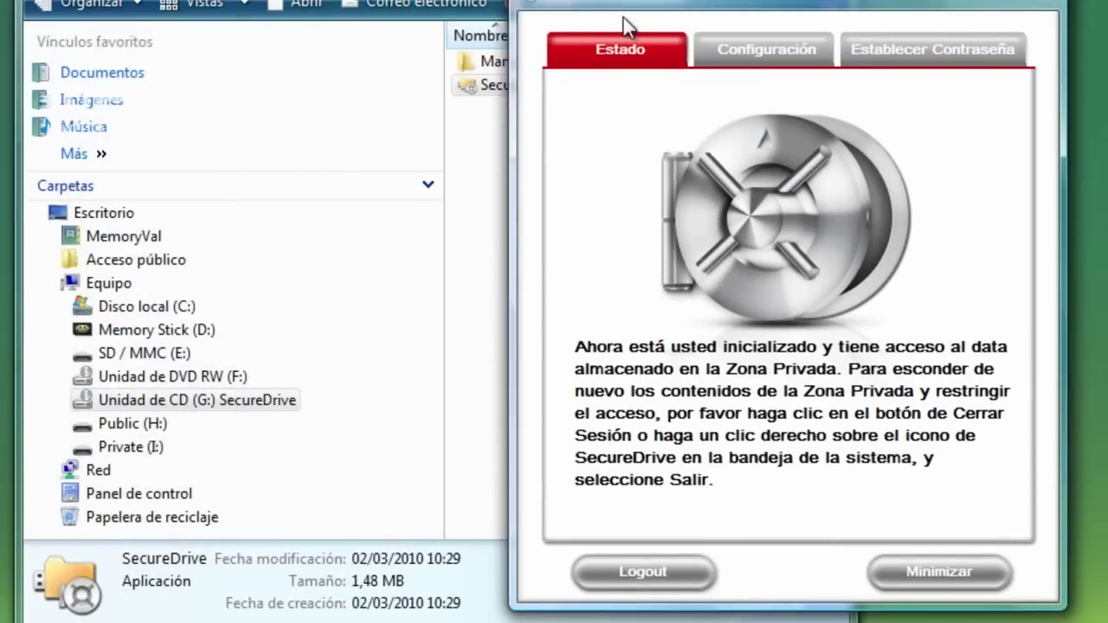
drag(623, 15, 613, 21)
click(997, 14)
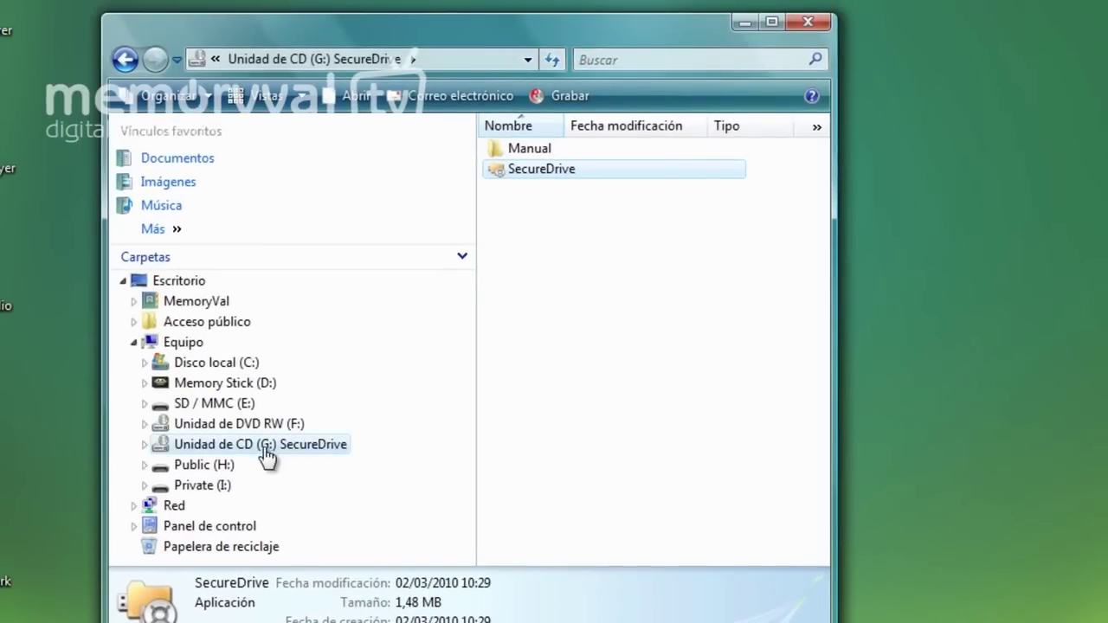
Check Private (I:) and Public (H:) are empty, then open TOP SECRET.txt from Documentos
click(223, 490)
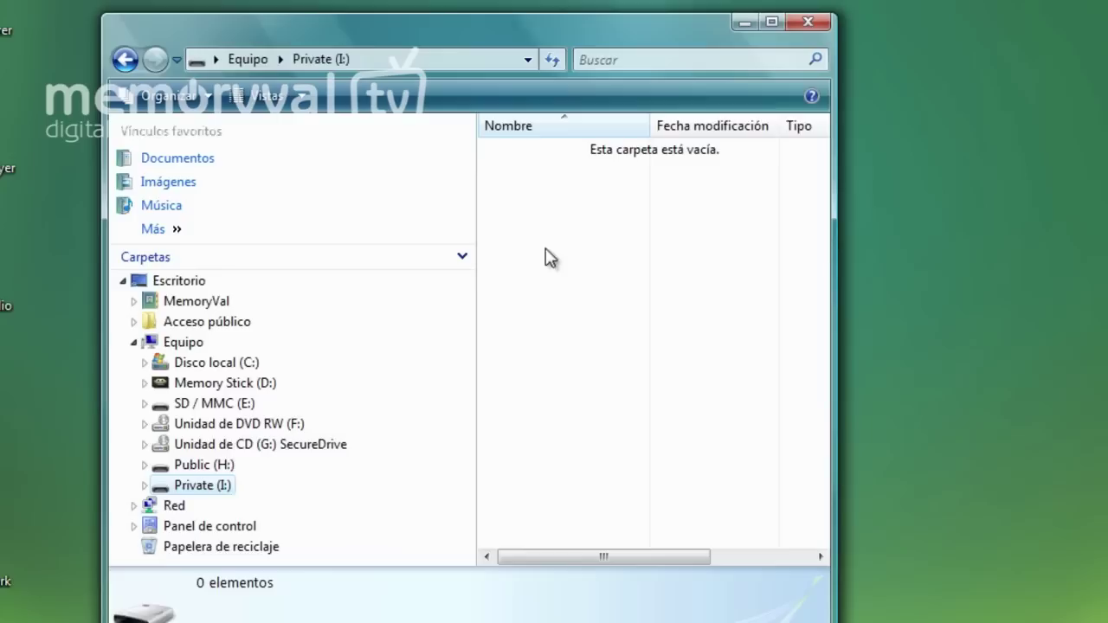
click(213, 465)
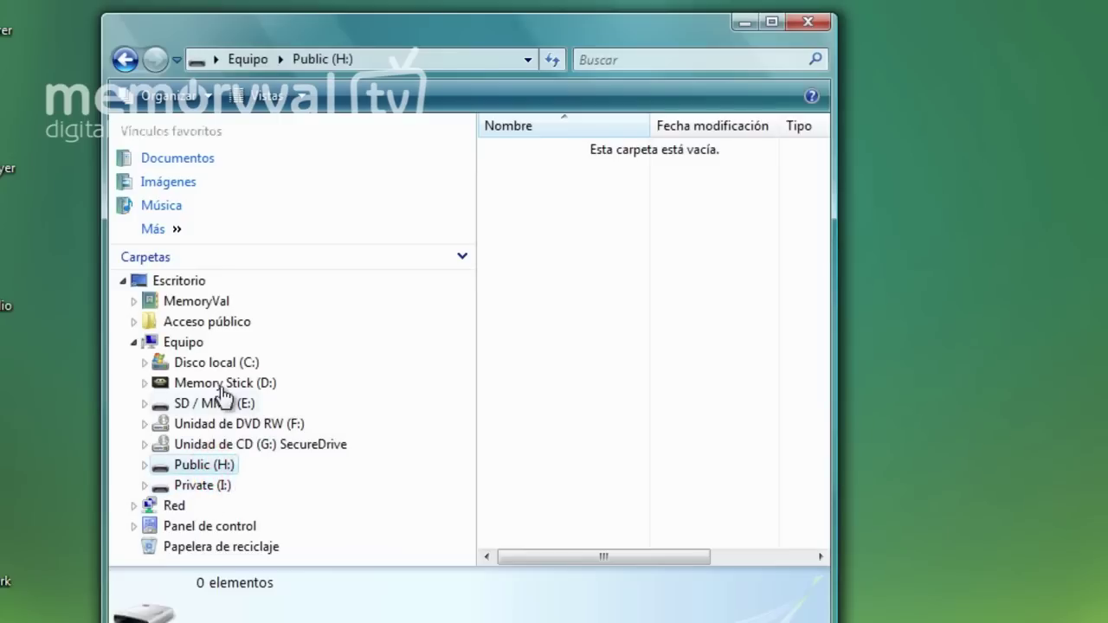
click(186, 157)
click(575, 252)
double_click(575, 252)
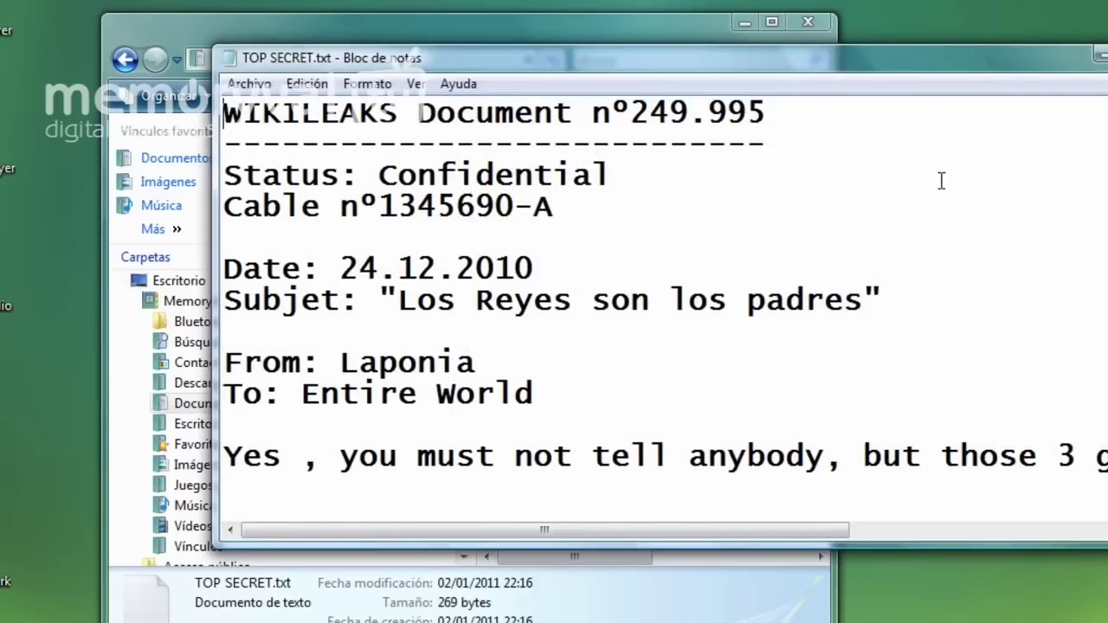
Copy TOP SECRET.txt from Documentos onto Private (I:) and confirm it arrived
key(alt+F4)
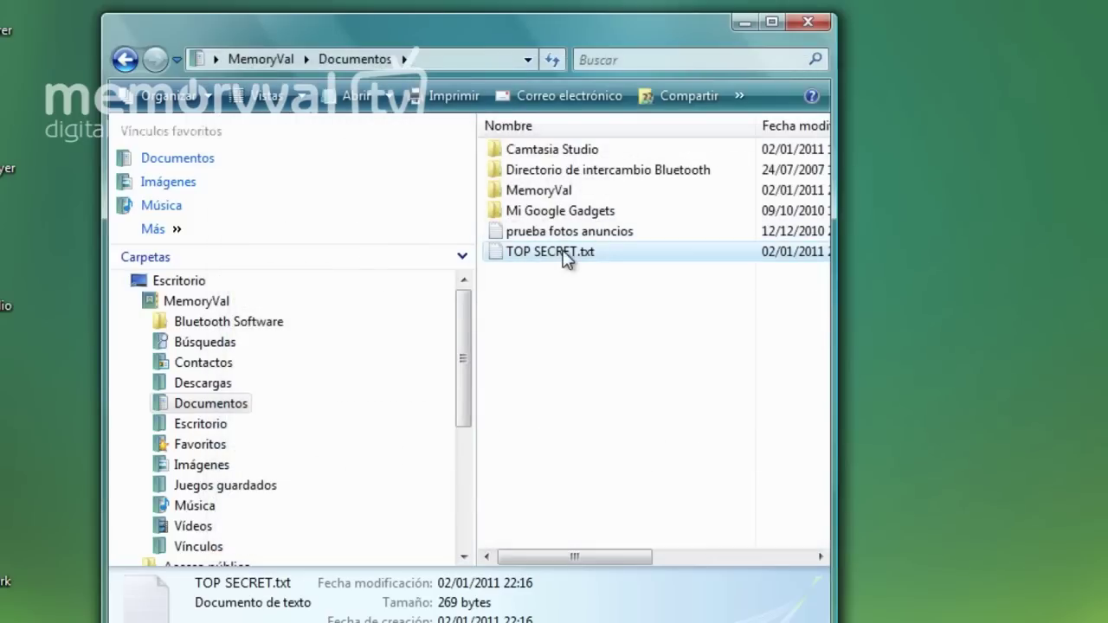
drag(462, 318, 453, 485)
drag(567, 253, 215, 513)
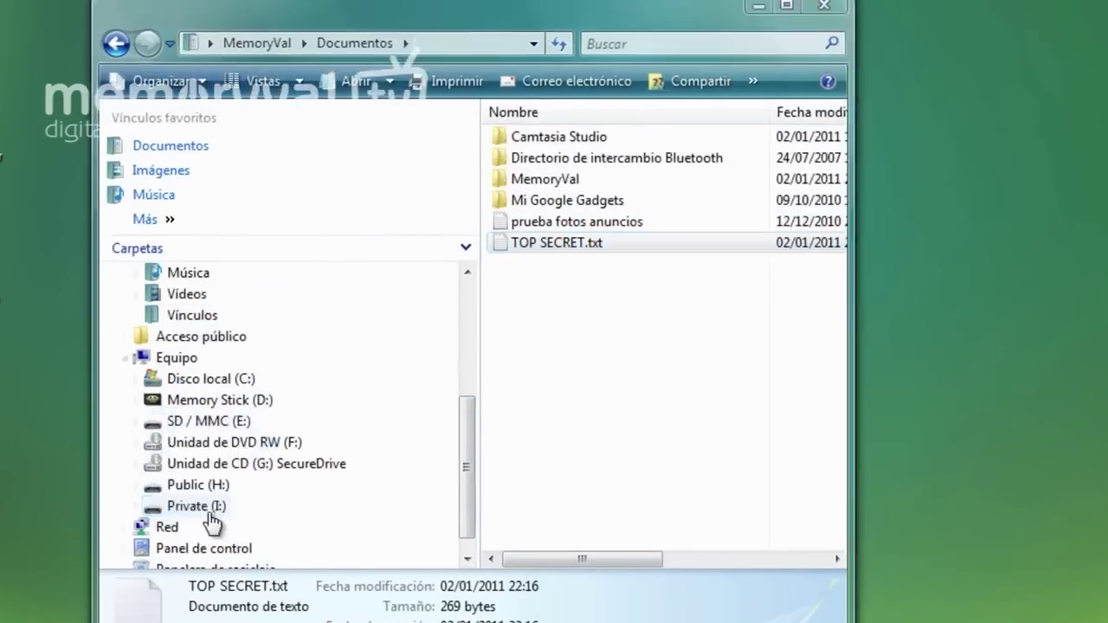
click(169, 515)
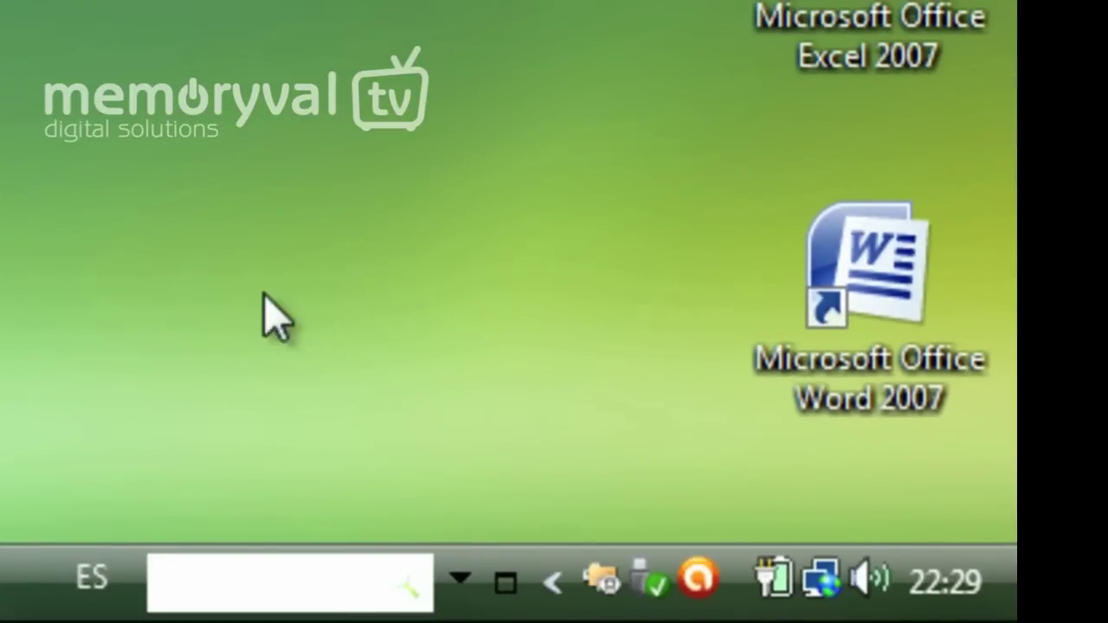
Log out of the private zone from the SecureDrive status window
click(604, 582)
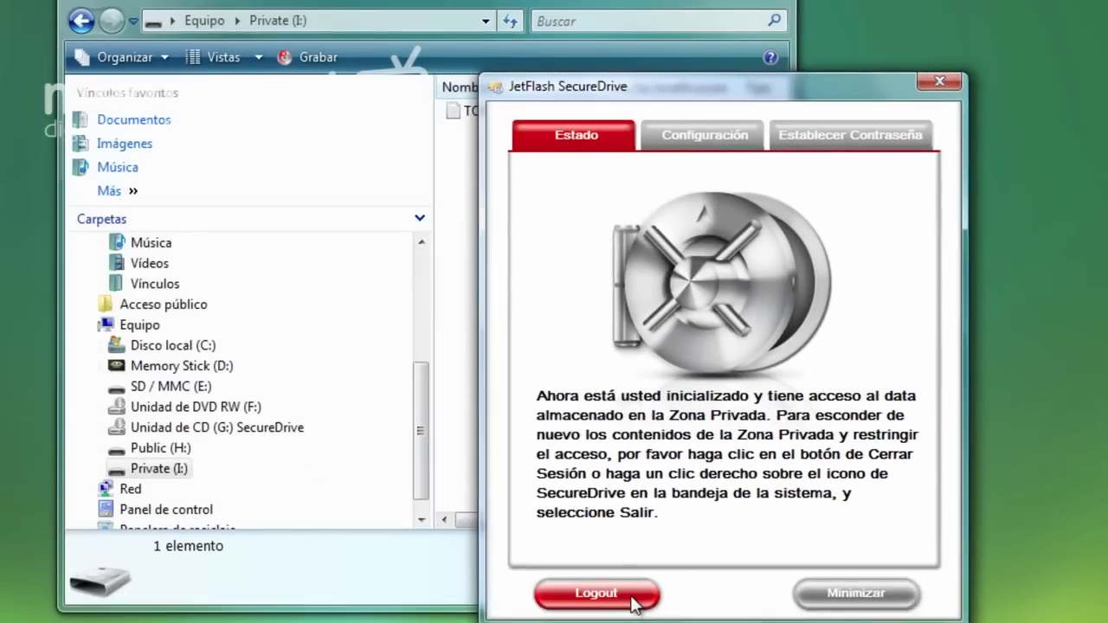
drag(586, 89, 688, 155)
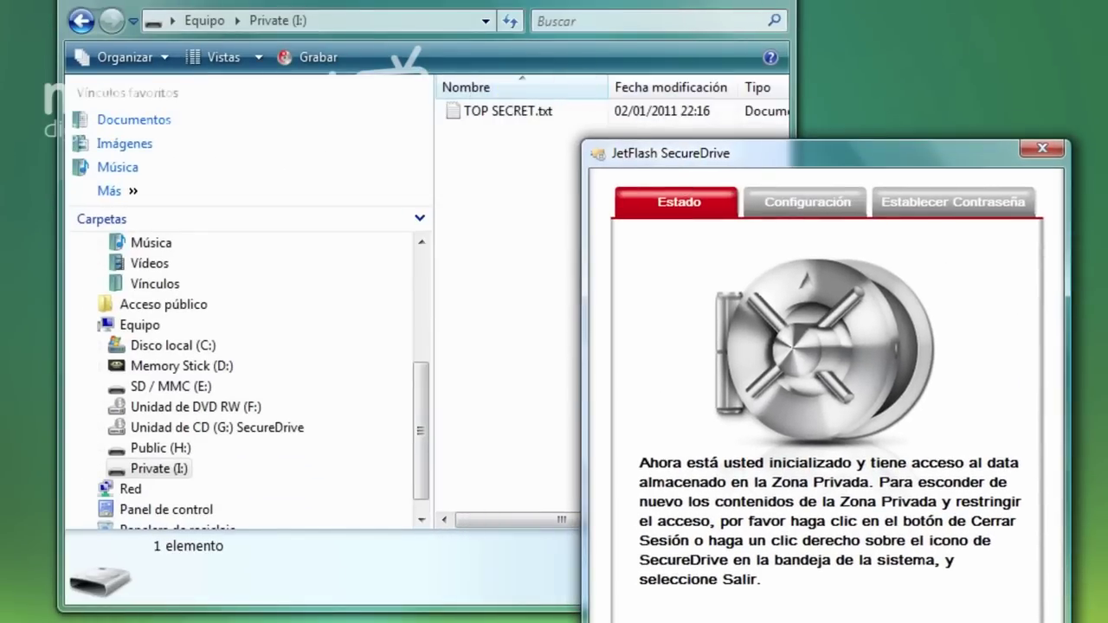
click(594, 498)
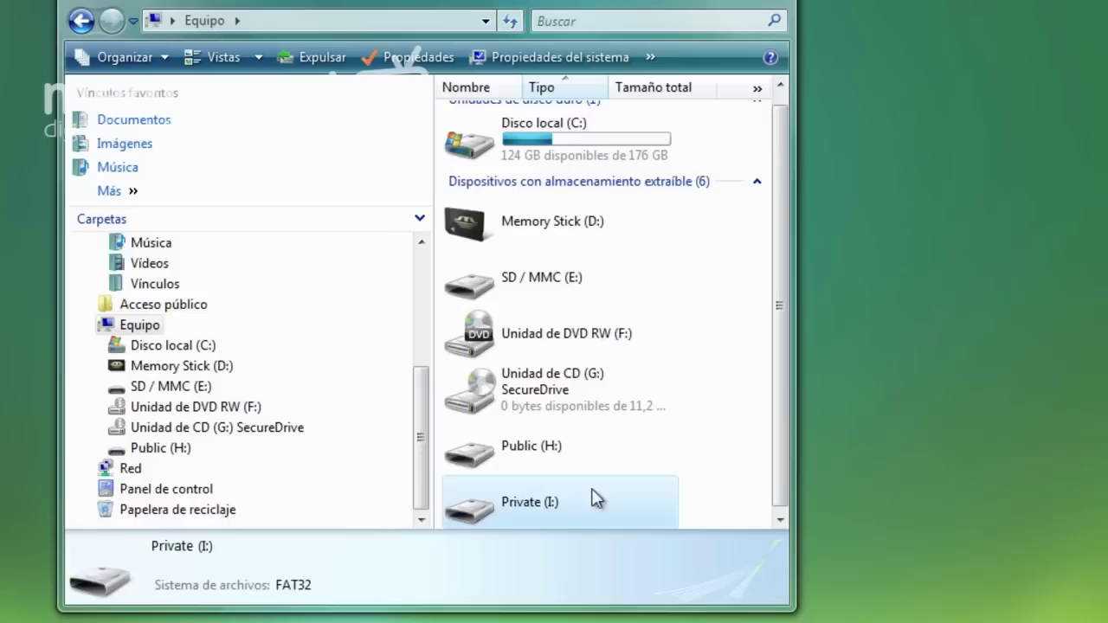
Open Private (I:) to confirm it now appears empty, with TOP SECRET.txt hidden
drag(413, 410, 414, 435)
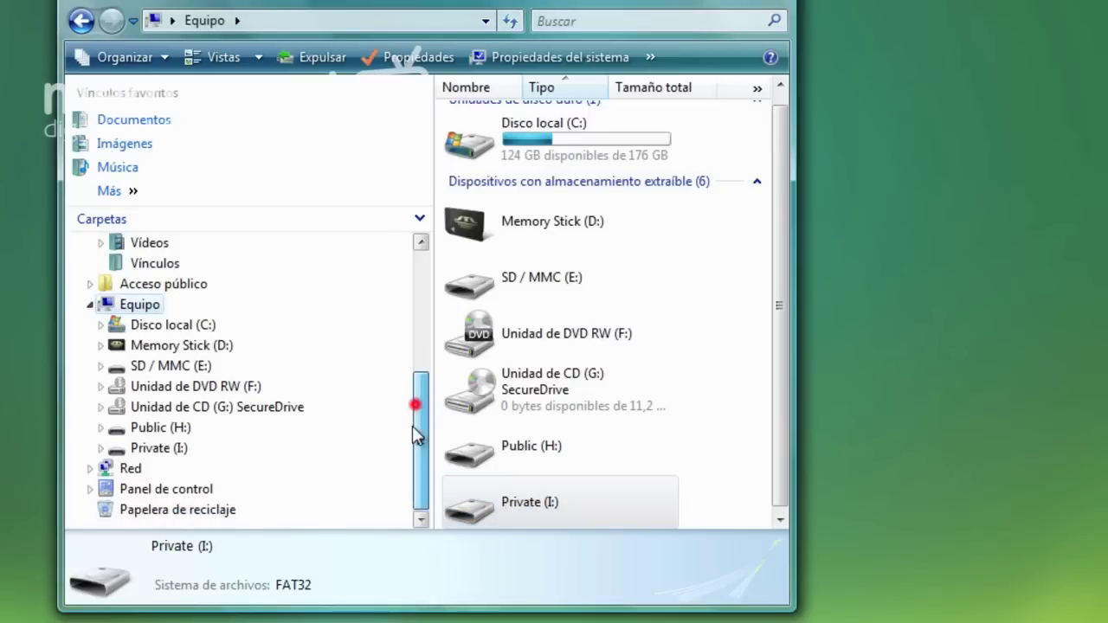
click(158, 449)
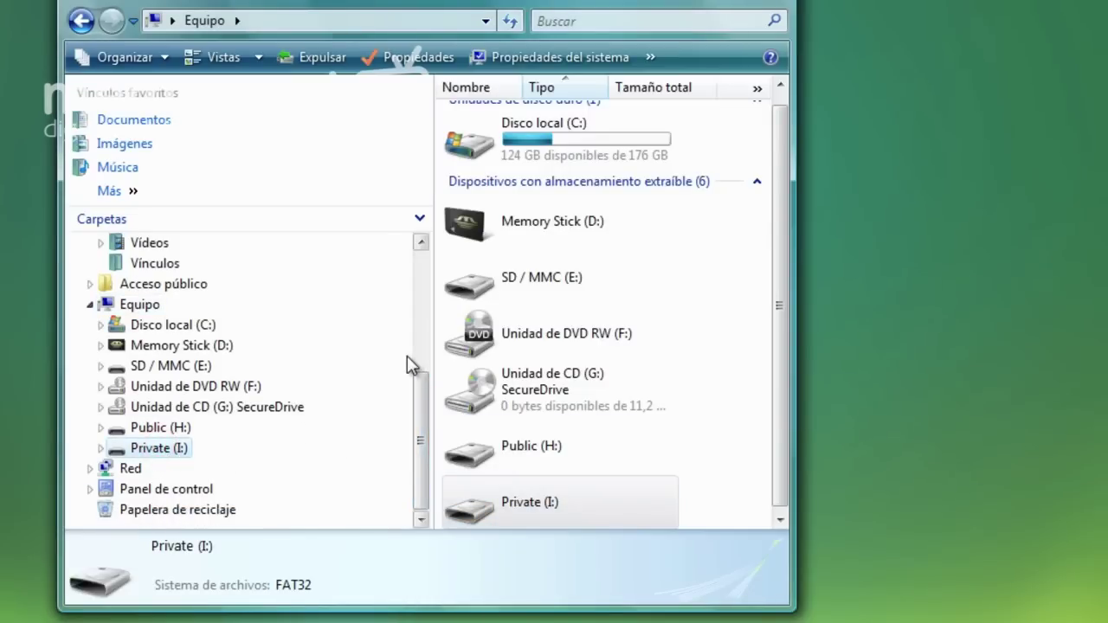
click(174, 450)
click(518, 161)
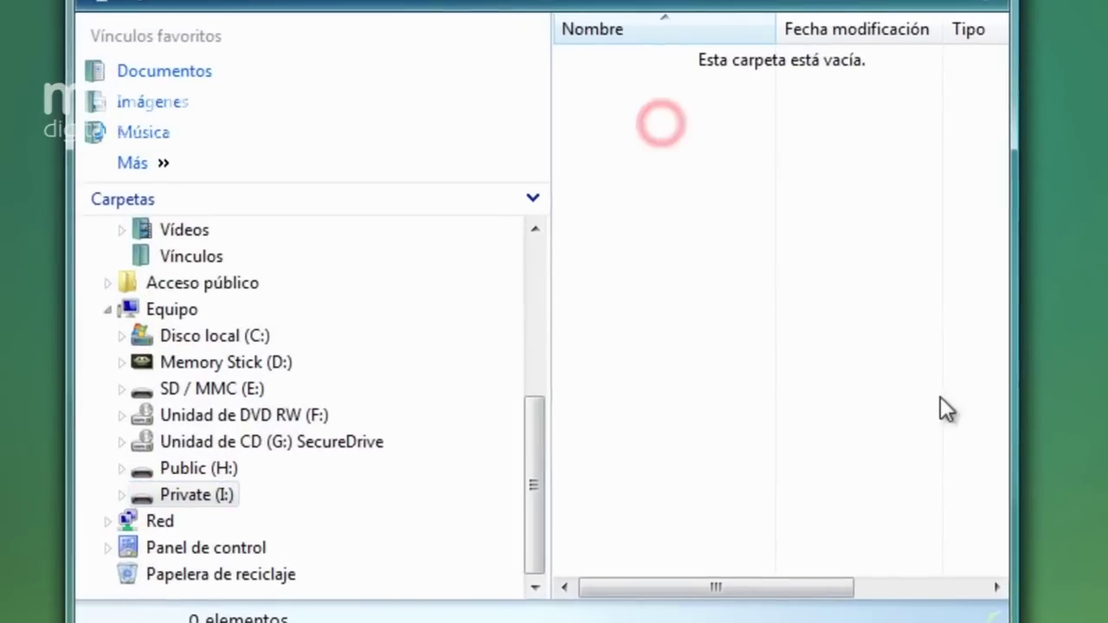
Launch SecureDrive from the CD drive (G:) and log in with the password to unlock Private (I:)
drag(967, 454, 577, 119)
drag(850, 353, 609, 130)
drag(846, 360, 590, 92)
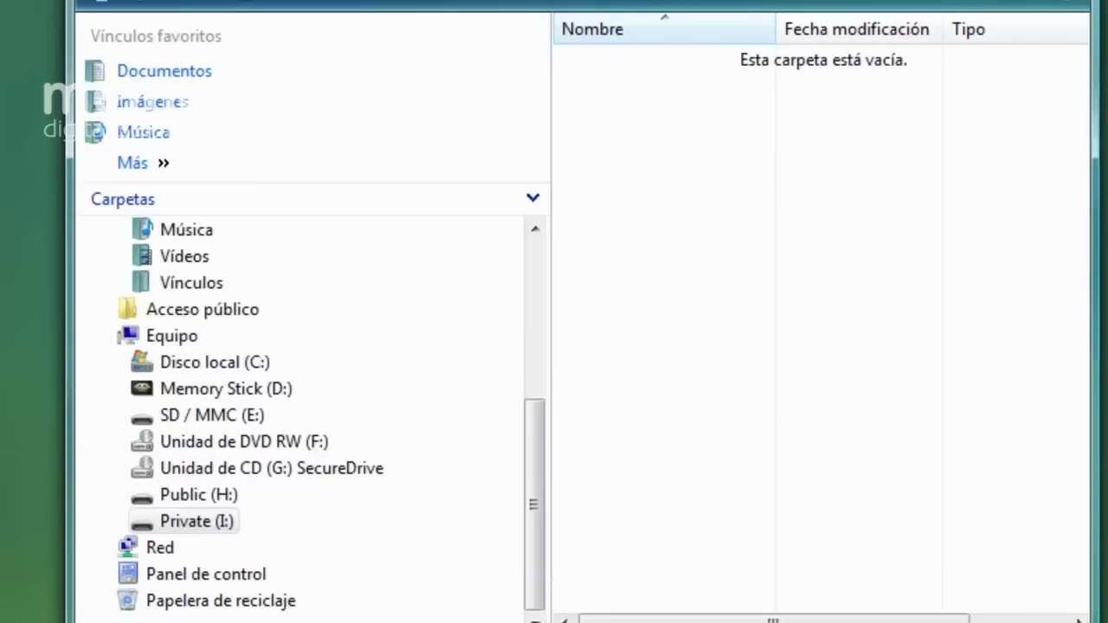
click(232, 467)
click(599, 85)
double_click(600, 85)
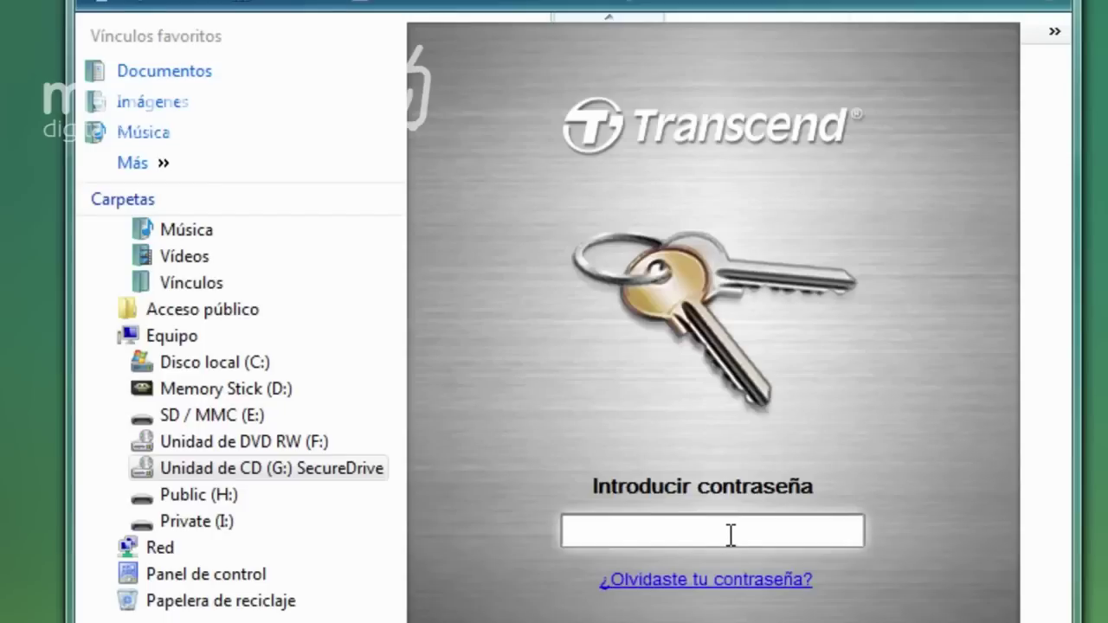
text(••••)
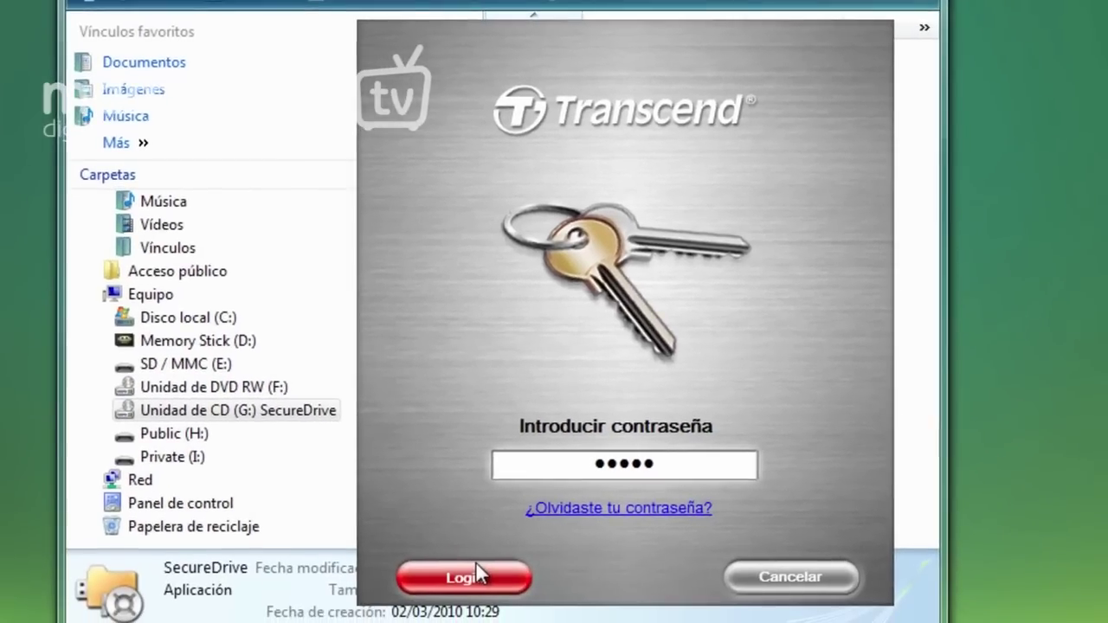
click(476, 567)
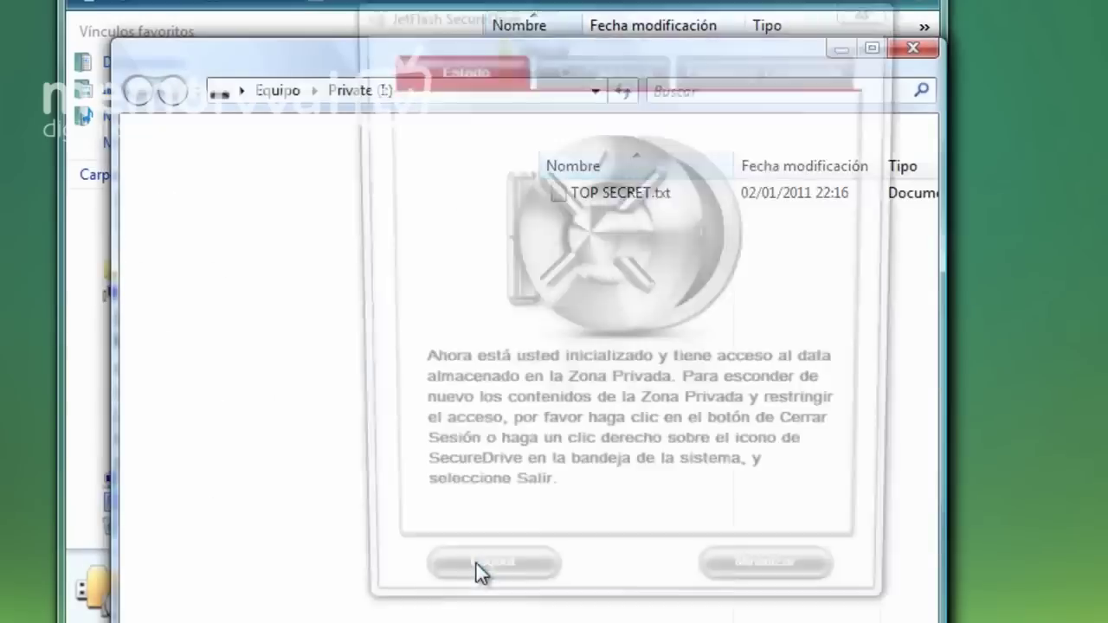
Verify TOP SECRET.txt is listed on Private (I:), then close that Explorer window
click(633, 193)
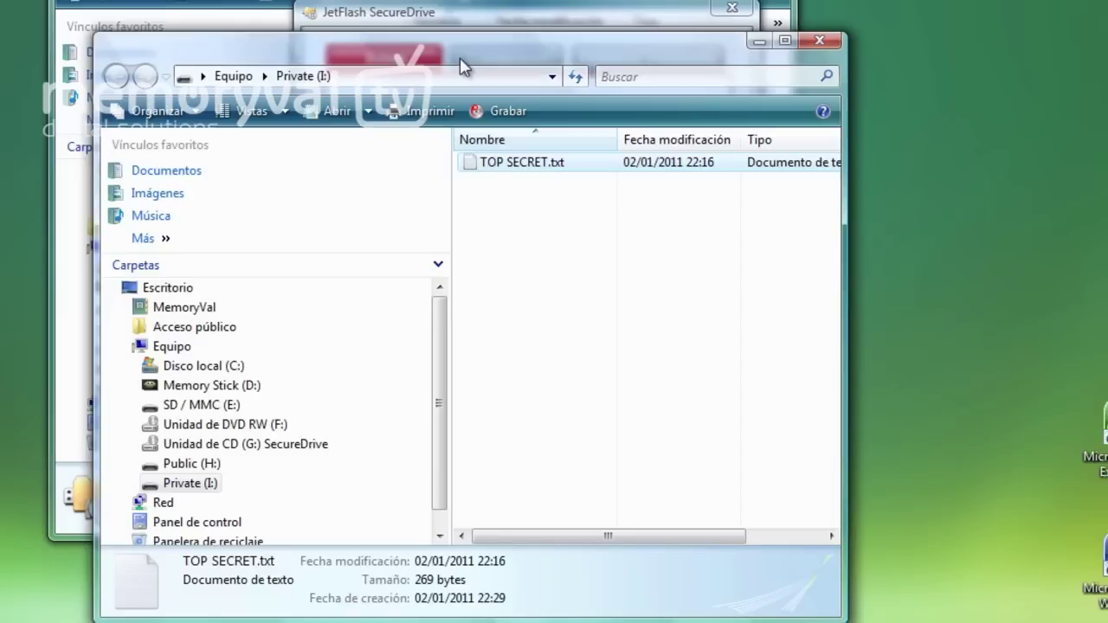
drag(477, 41, 481, 57)
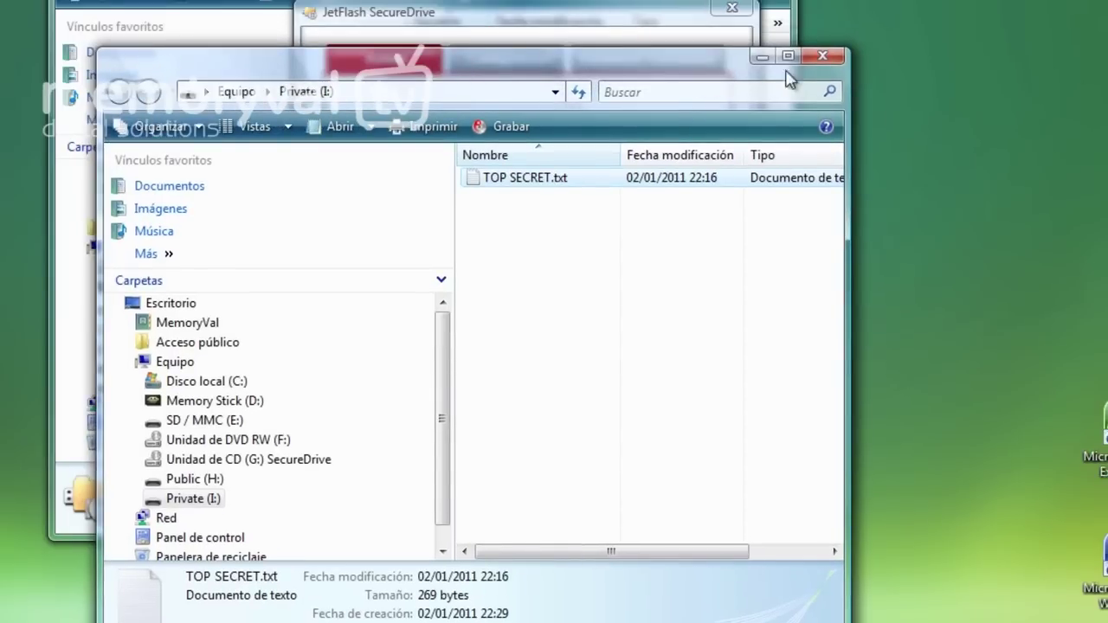
click(821, 56)
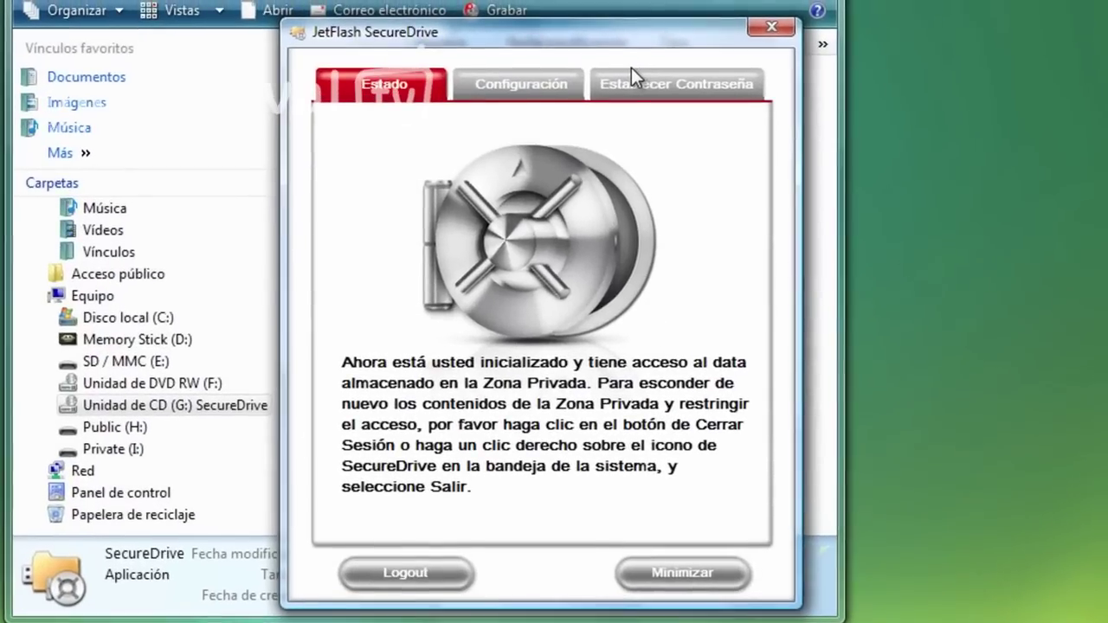
Log out of SecureDrive to lock the private zone
drag(541, 33, 472, 28)
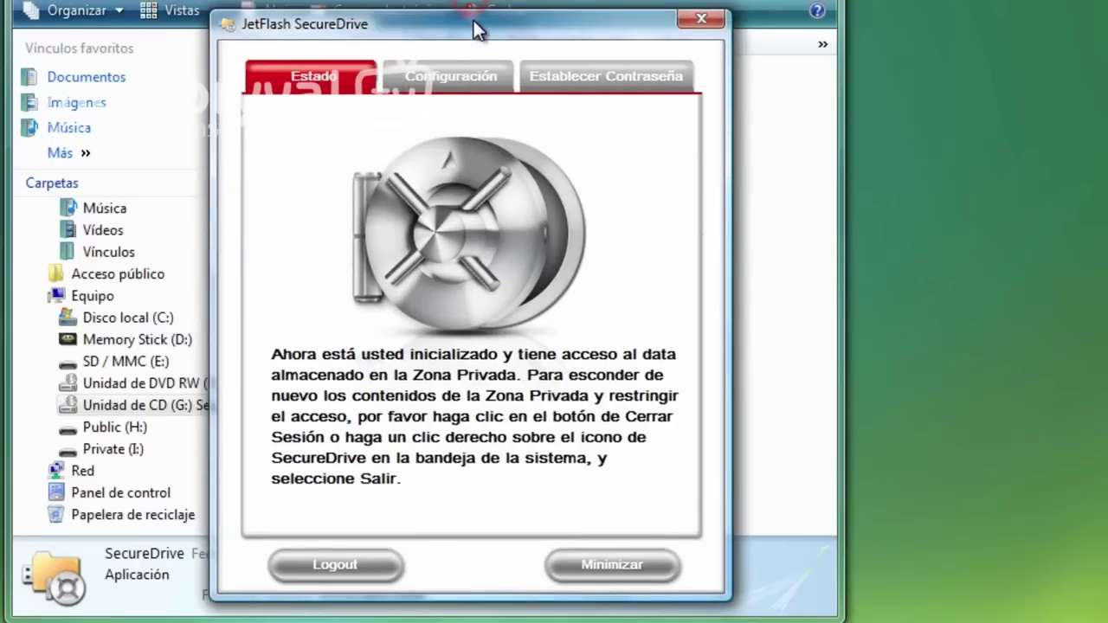
click(345, 562)
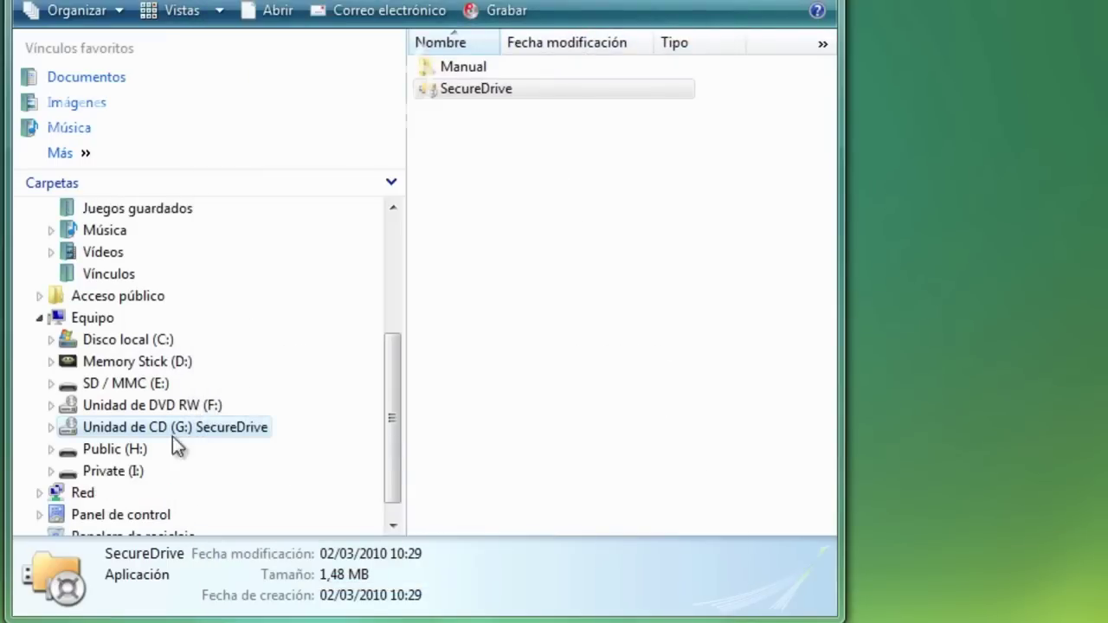
drag(395, 375, 225, 415)
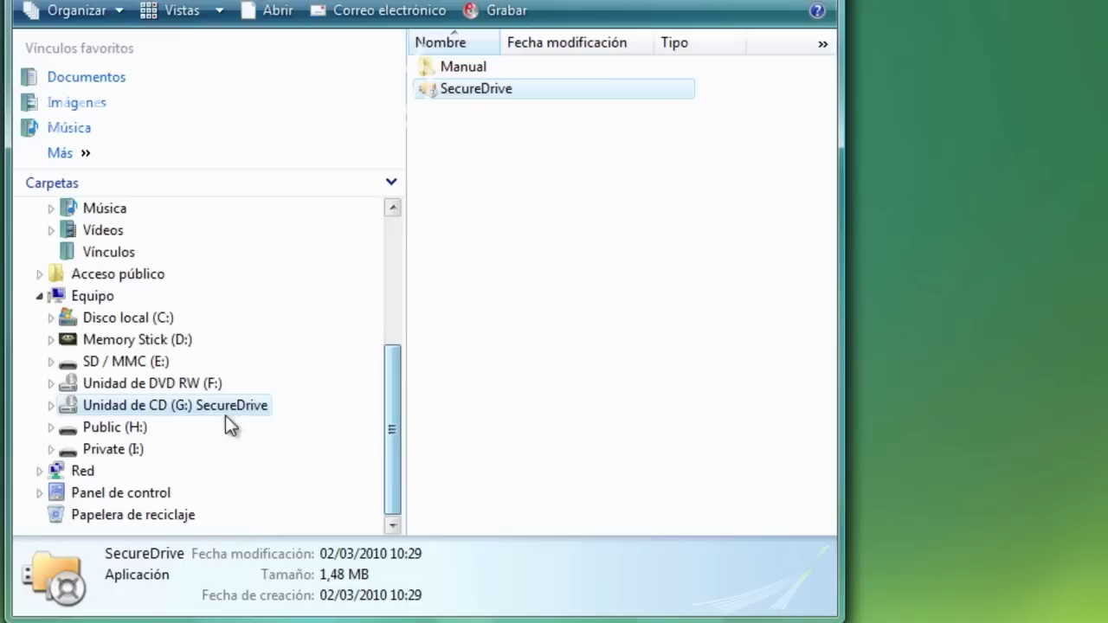
Browse Public (H:), the CD drive (G:) and Private (I:) to confirm Private is now empty
click(131, 429)
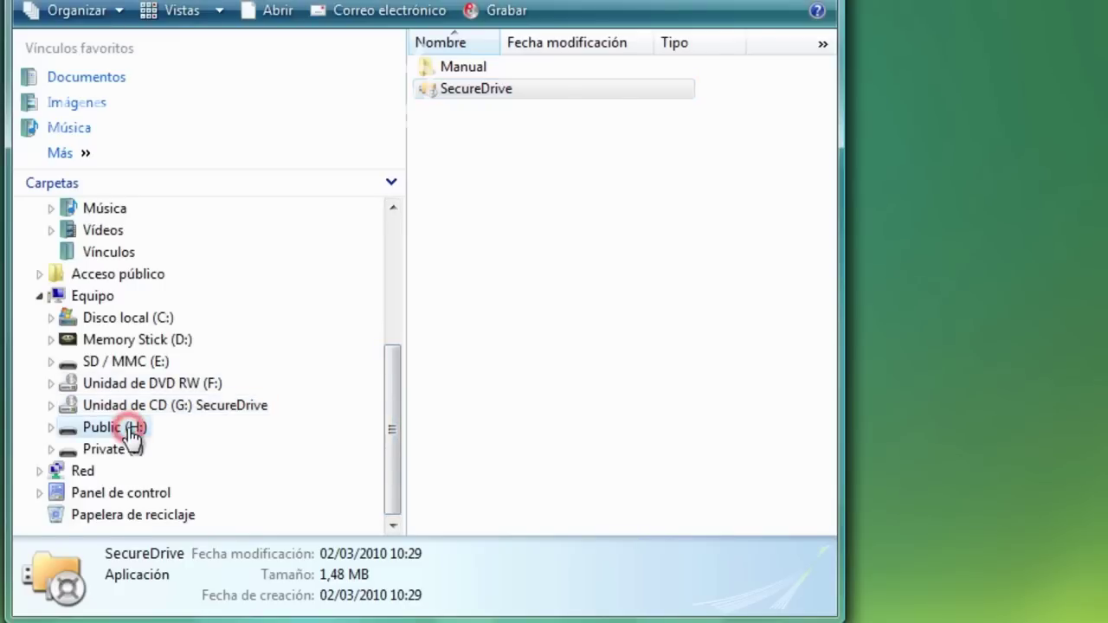
click(116, 448)
click(493, 139)
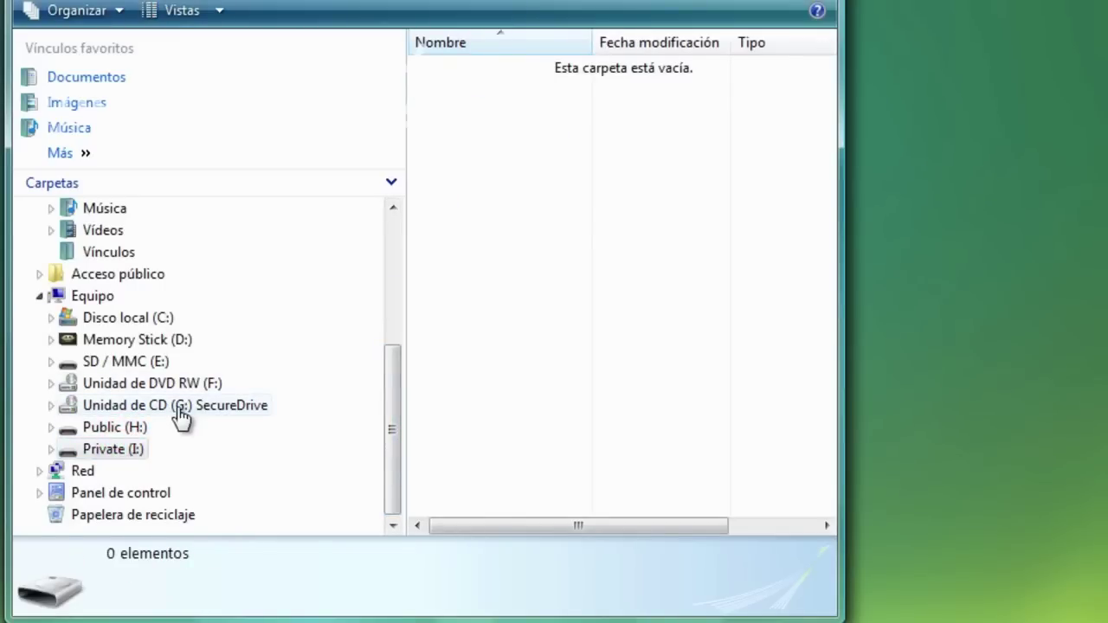
click(230, 404)
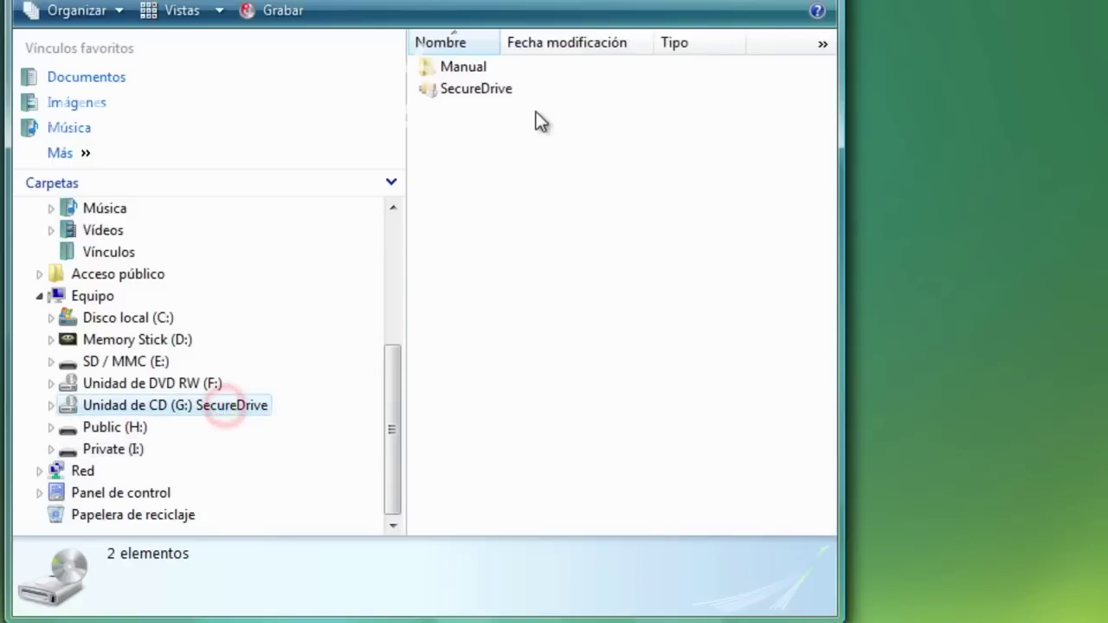
click(499, 90)
click(499, 114)
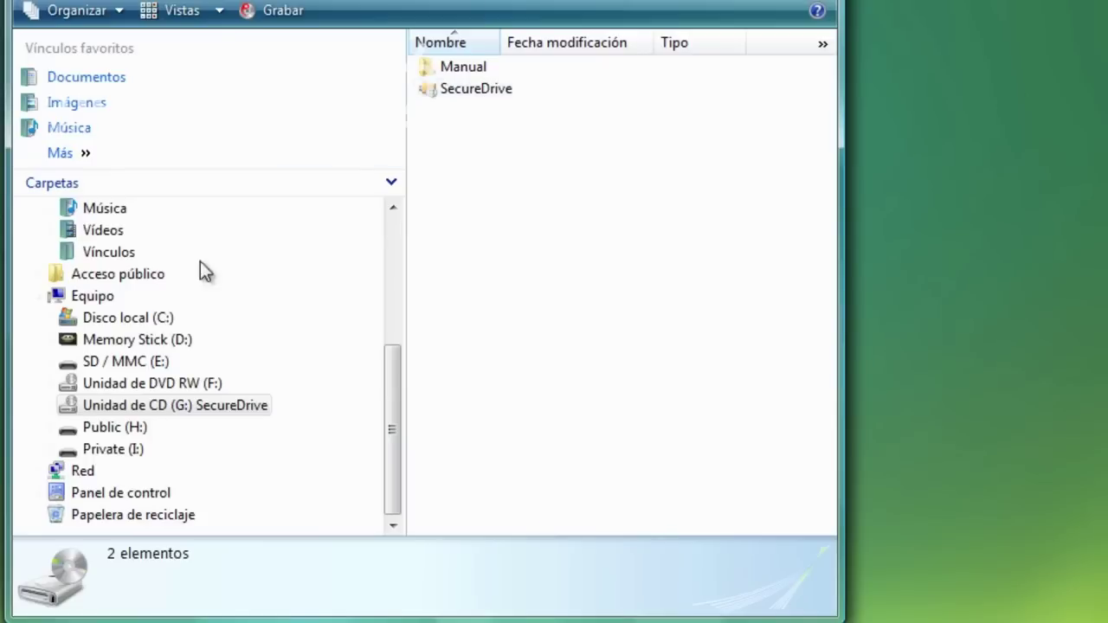
click(139, 450)
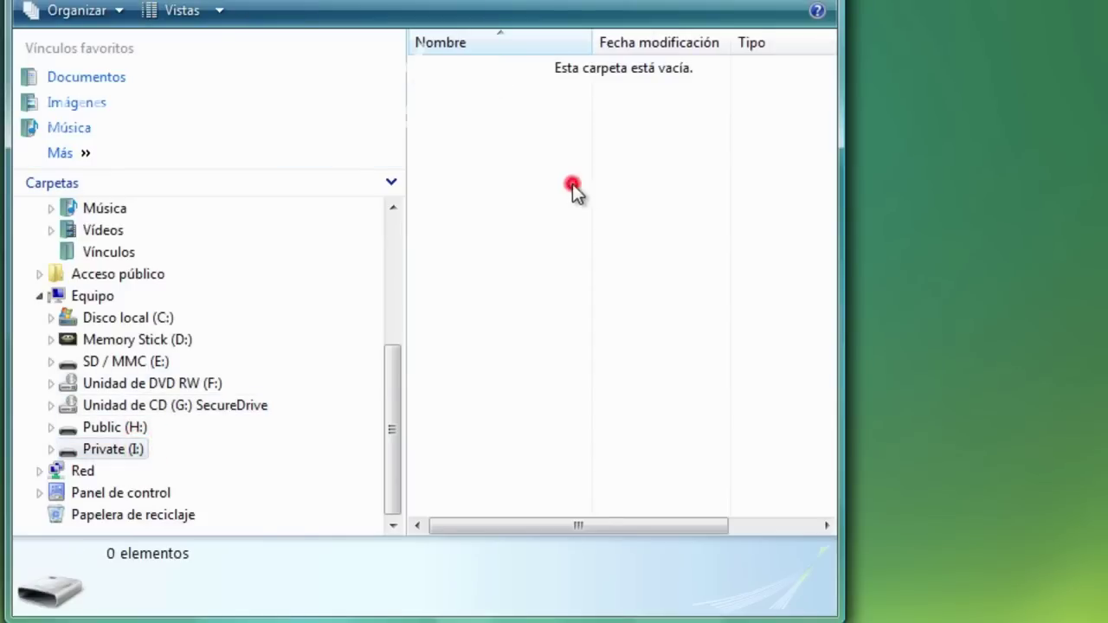